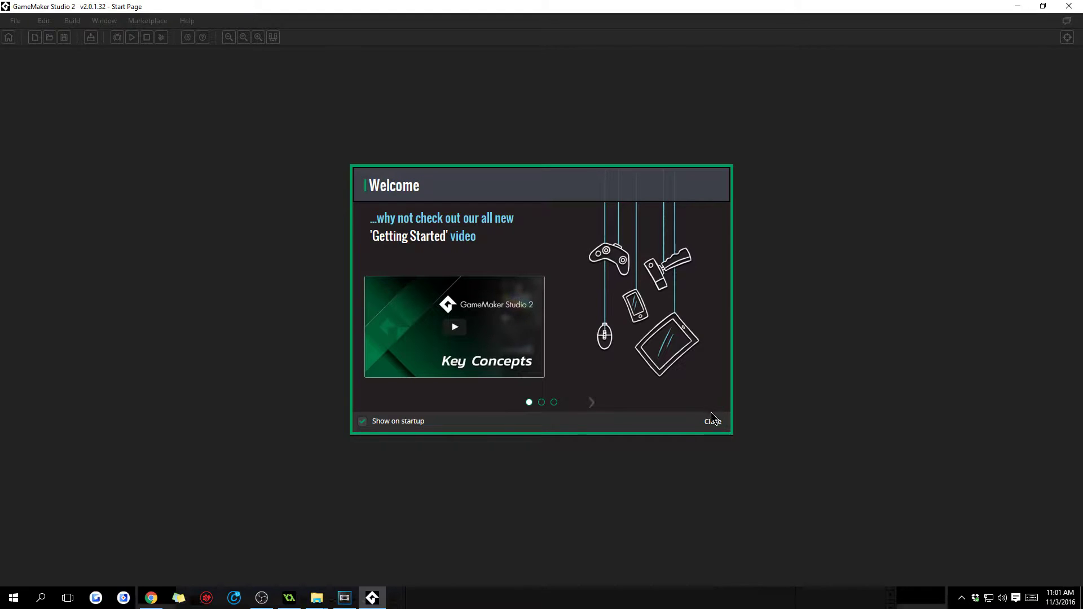
Close the Welcome dialog to show the Start Page with the recent 'GML' and 'Drag and Drop' projects
click(714, 423)
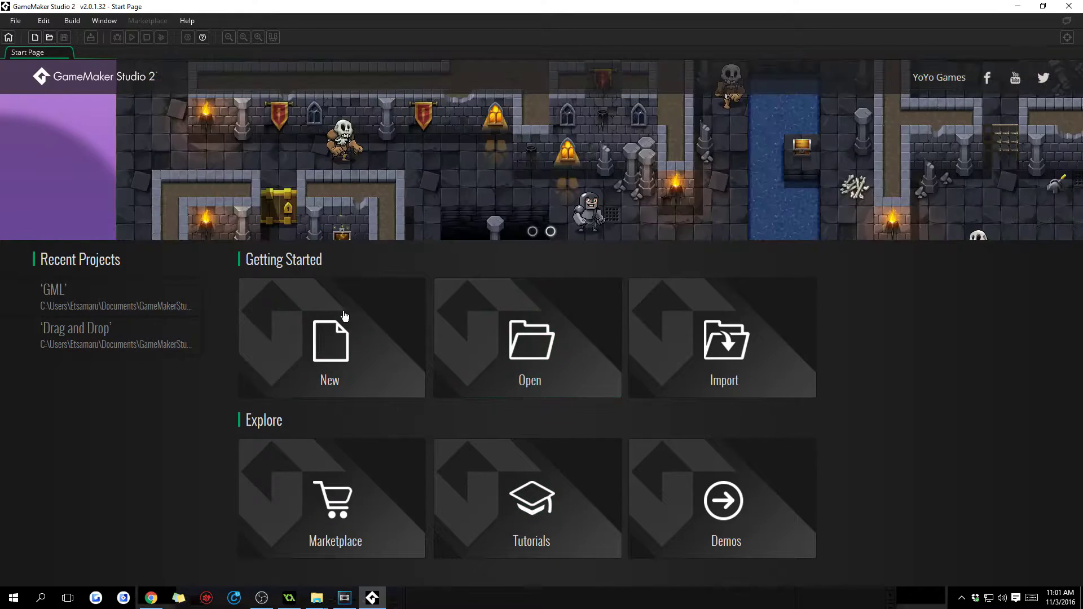
Start a new project so the Drag & Drop and GameMaker Language choices appear
click(373, 389)
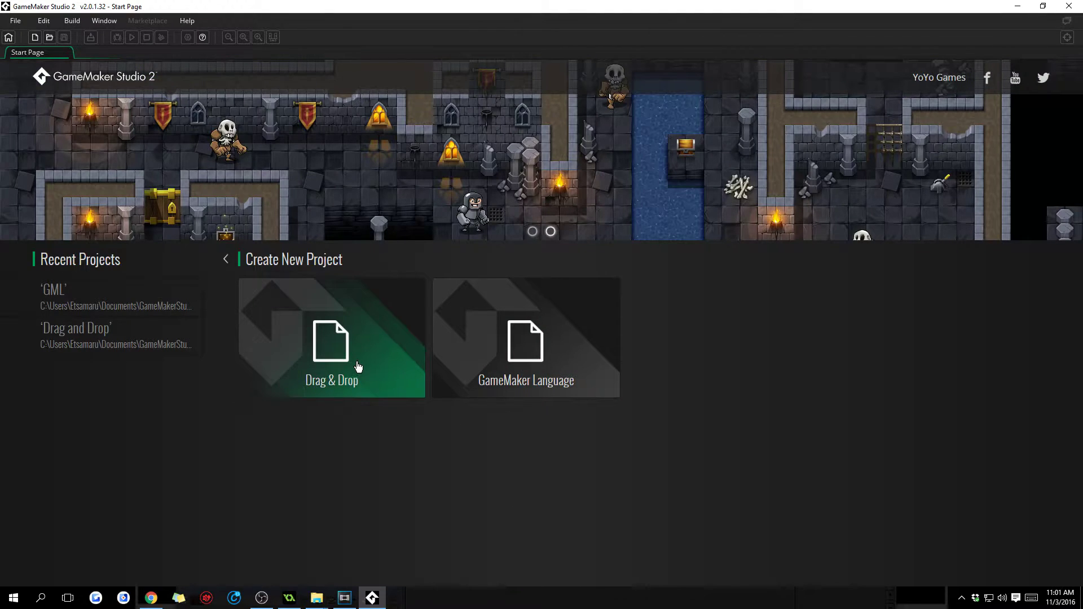
Create a Drag & Drop project and dock the Resources panel on the left
click(339, 354)
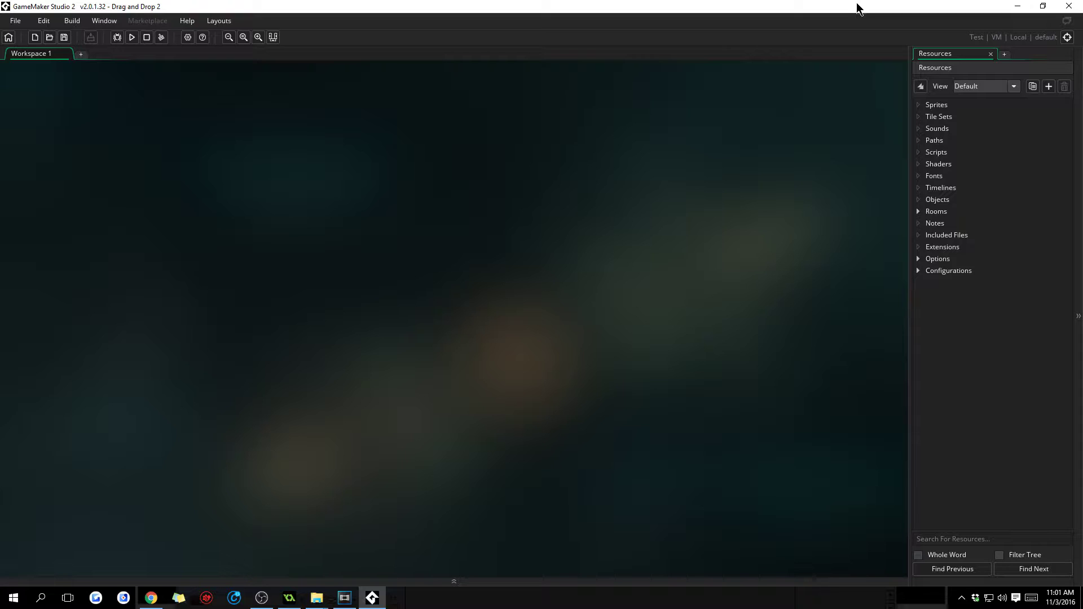
drag(949, 55, 3, 72)
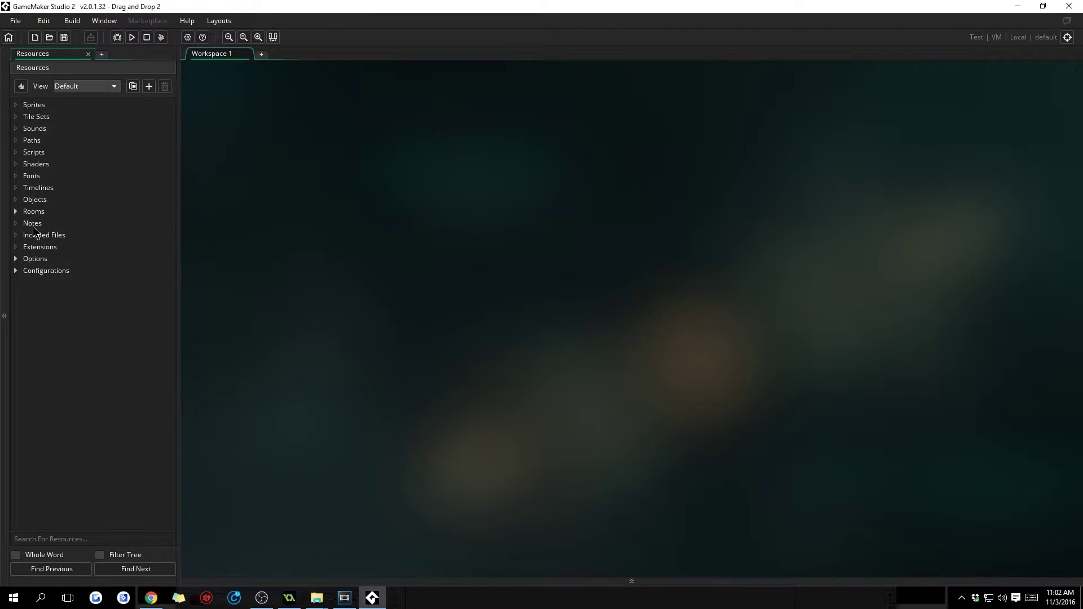
Add a new note, note_0, under Notes and close its editor
click(32, 224)
right_click(32, 224)
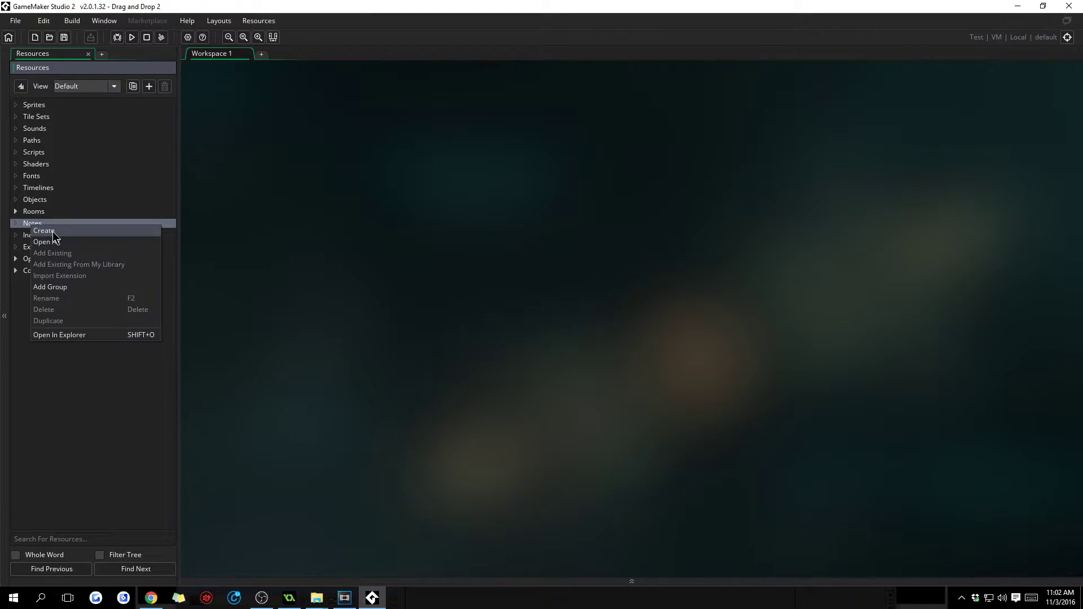
click(52, 231)
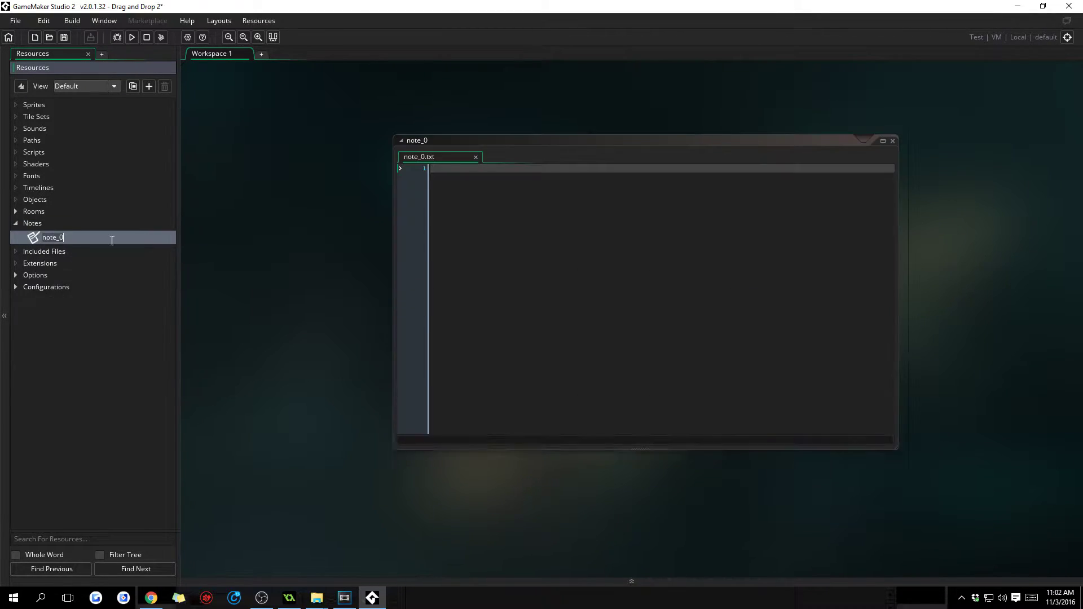
click(892, 141)
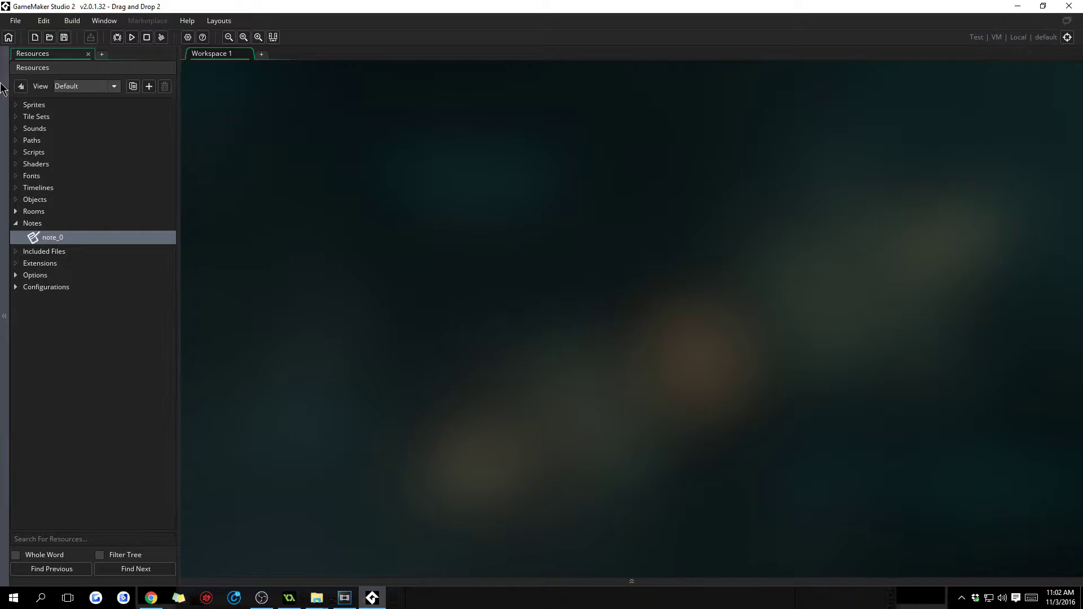
Create a new sprite named sprite_0 and move its Sprite window up and left
right_click(35, 106)
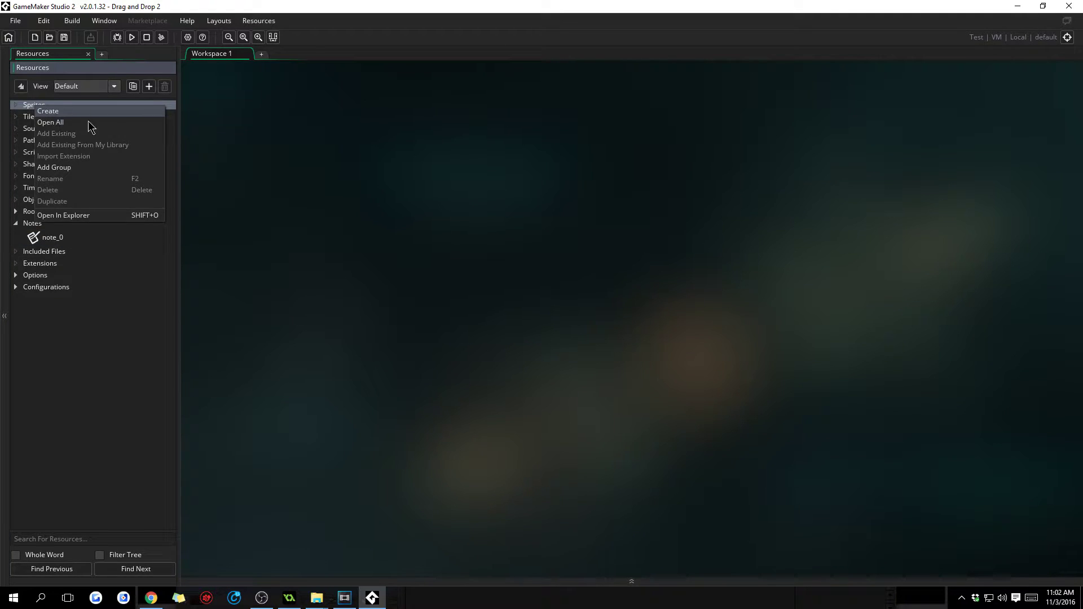
click(79, 112)
click(800, 290)
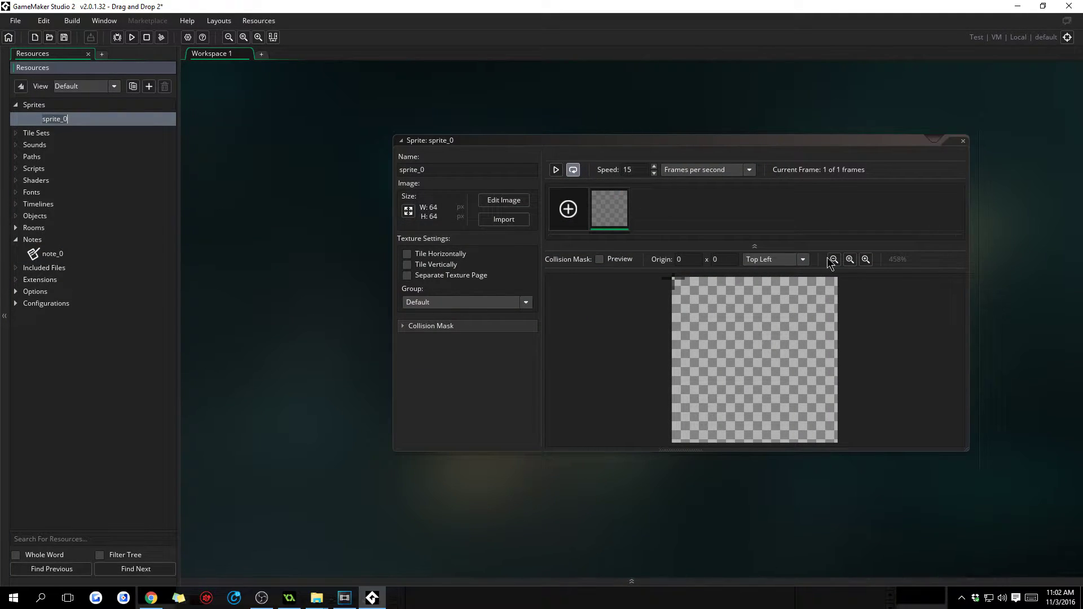
drag(818, 143, 726, 76)
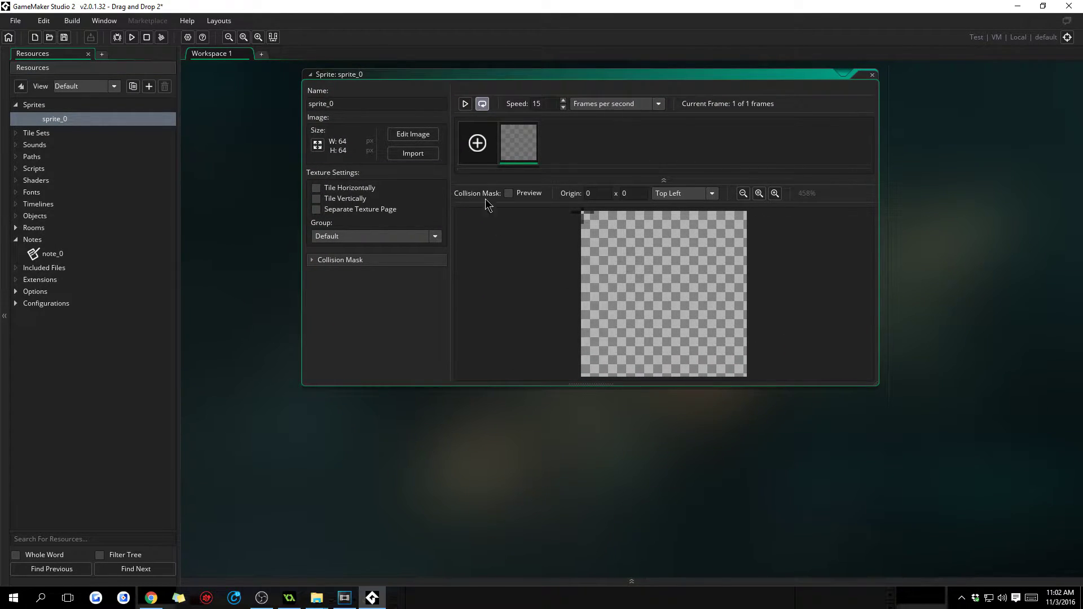
Inspect the sprite's animation speed units and Collision Mask settings without changing them
click(658, 103)
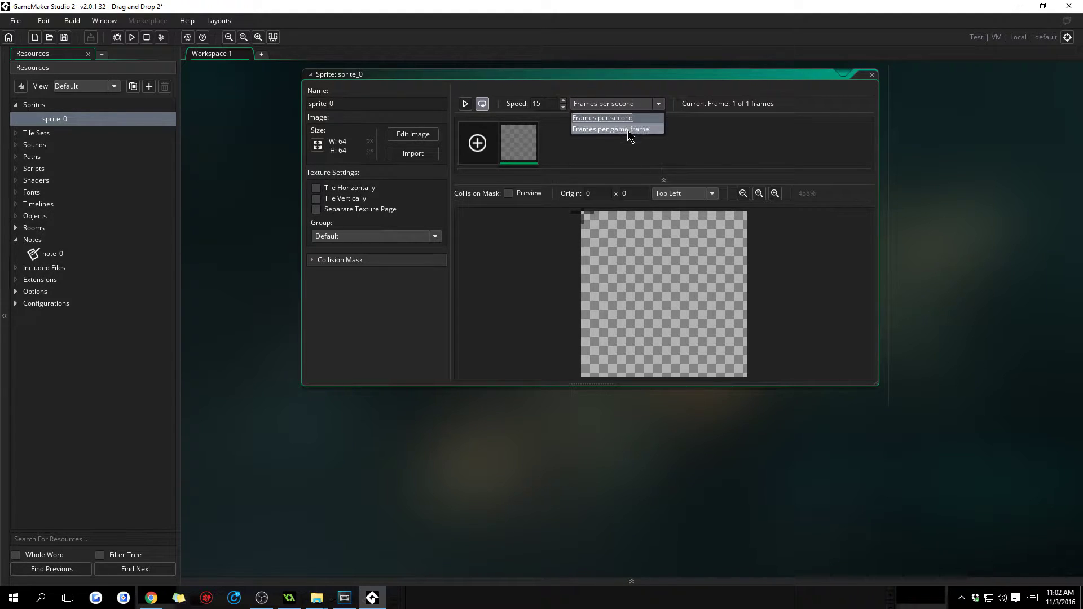
click(631, 165)
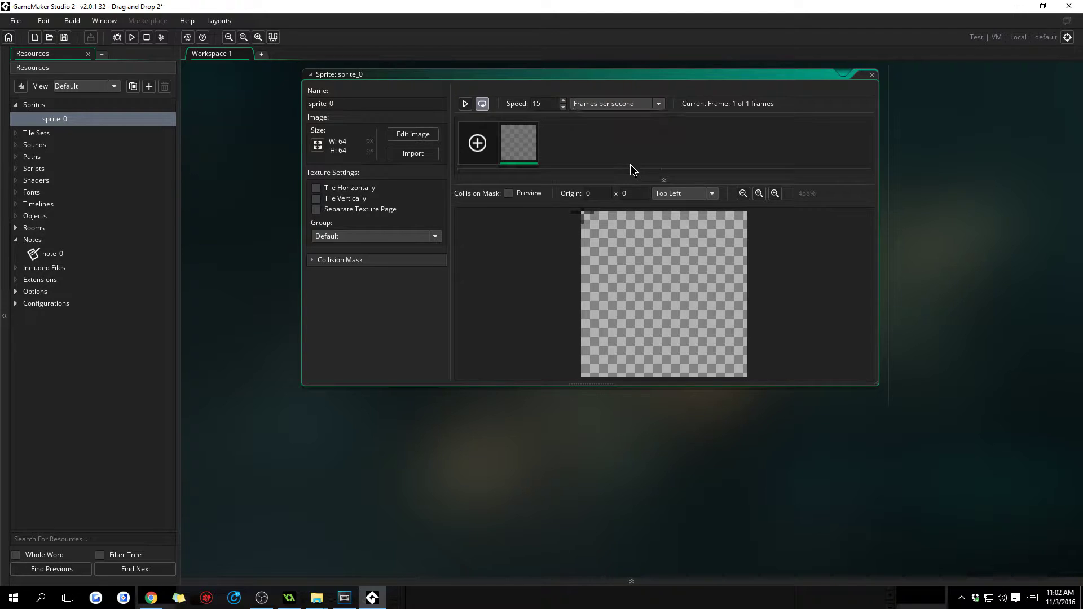
click(313, 261)
click(312, 261)
Pencil a black outline of the hooded figure, its arms and face opening
double_click(531, 147)
click(610, 206)
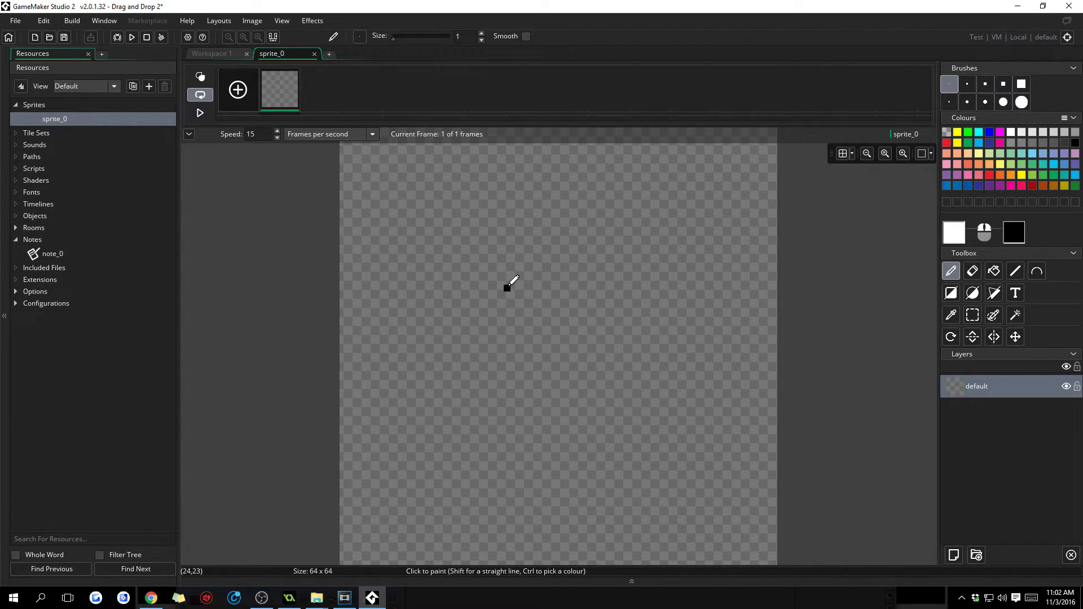
mouse_move(508, 289)
mouse_down()
mouse_move(497, 217)
mouse_move(529, 183)
mouse_move(597, 181)
mouse_move(657, 207)
mouse_move(664, 253)
mouse_move(631, 331)
mouse_move(667, 434)
mouse_move(621, 472)
mouse_move(490, 451)
mouse_move(474, 425)
mouse_move(511, 354)
mouse_move(513, 291)
mouse_move(449, 358)
mouse_move(504, 364)
mouse_up()
mouse_move(636, 290)
mouse_down()
mouse_move(696, 367)
mouse_move(639, 366)
mouse_up()
mouse_move(528, 220)
mouse_down()
mouse_move(574, 240)
mouse_move(617, 223)
mouse_move(632, 264)
mouse_move(616, 286)
mouse_move(574, 287)
mouse_move(533, 261)
mouse_move(522, 217)
mouse_up()
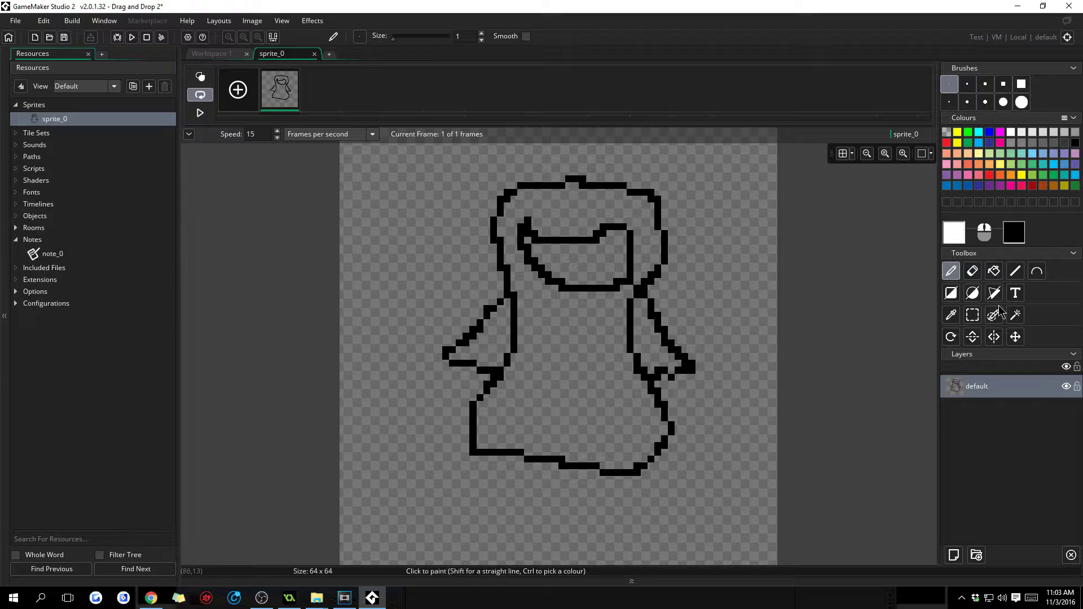
Fill the face opening black and the body and both arms red
click(994, 271)
click(608, 261)
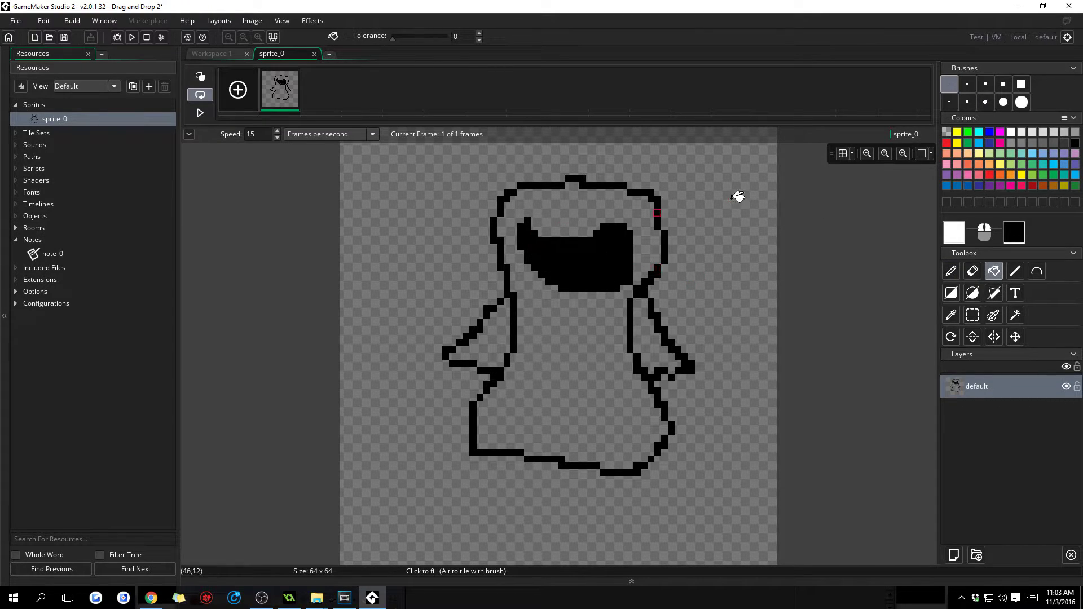
click(946, 143)
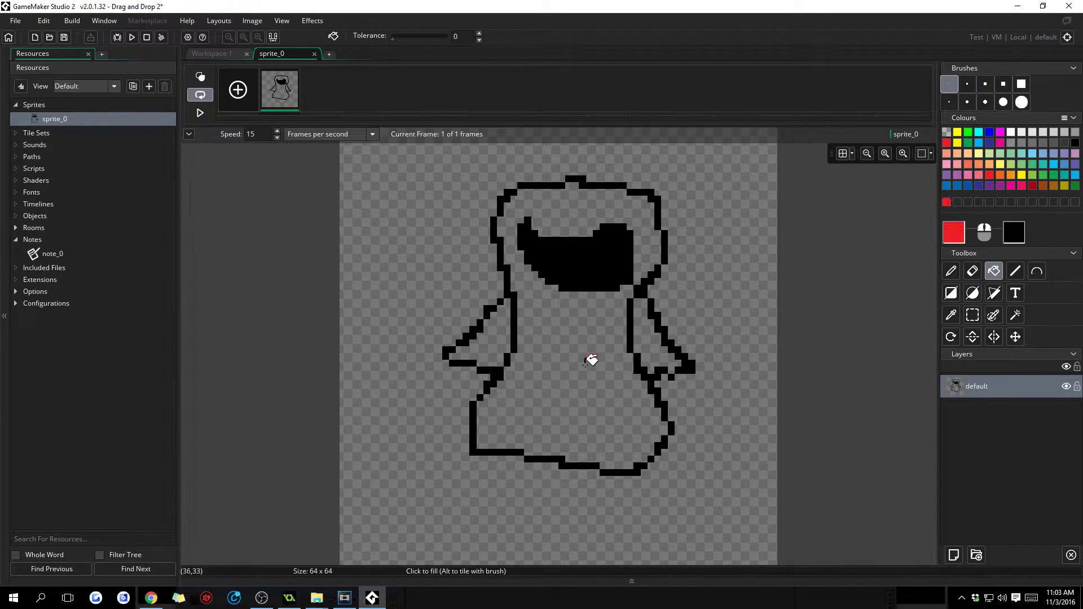
right_click(592, 362)
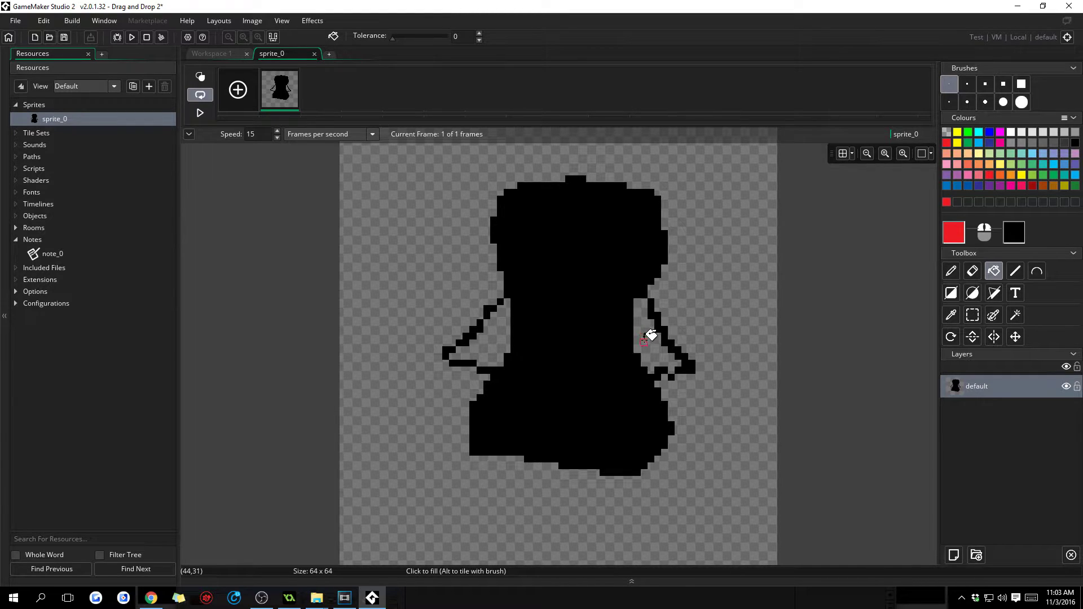
key(ctrl+z)
click(650, 335)
click(580, 358)
click(487, 349)
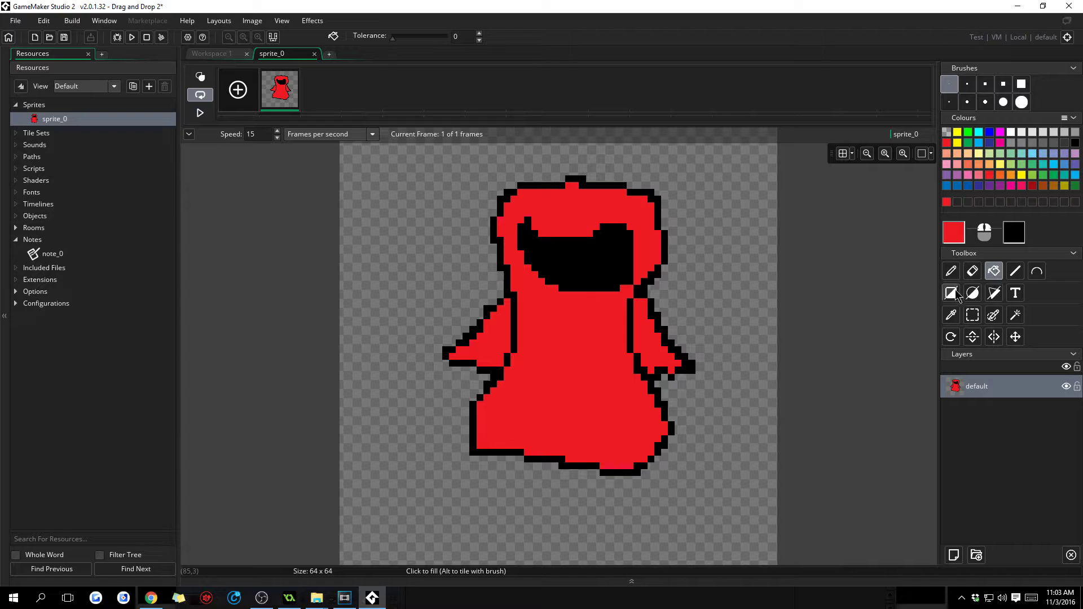
Pencil two red eyes inside the face opening
click(951, 271)
drag(589, 260, 620, 247)
mouse_move(539, 256)
mouse_down()
mouse_move(556, 255)
mouse_move(539, 243)
mouse_up()
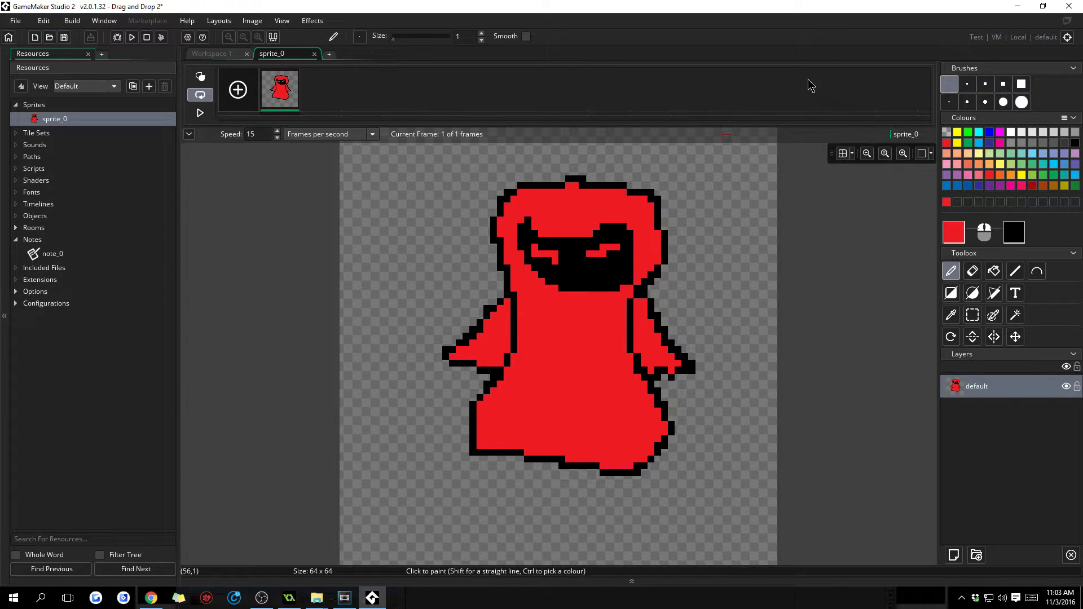
Return to Workspace 1, close the sprite_0 image editor tab, and check the collision mask settings
click(226, 53)
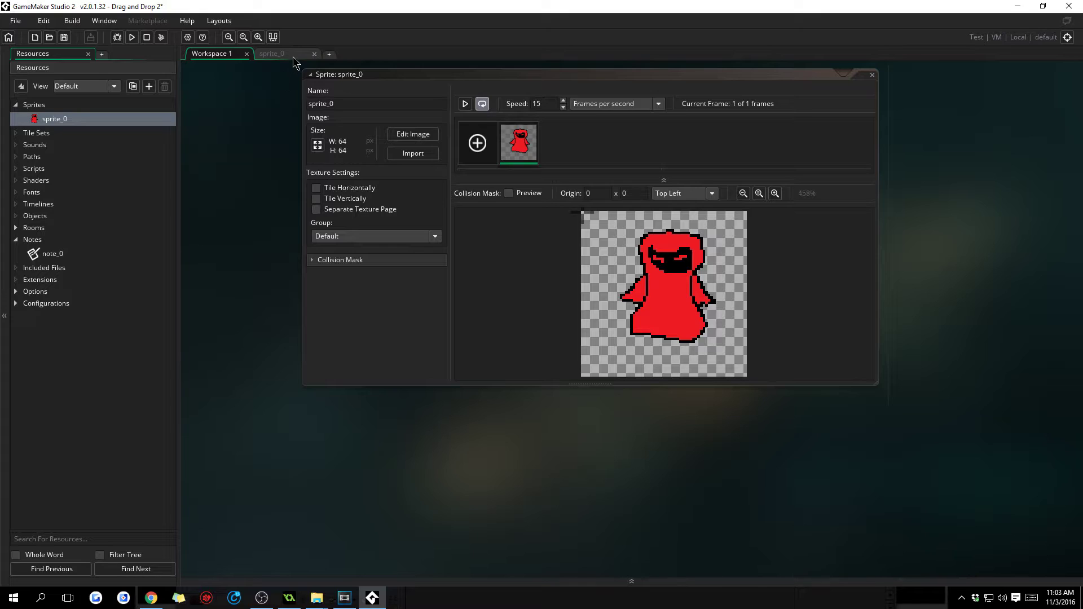
click(315, 54)
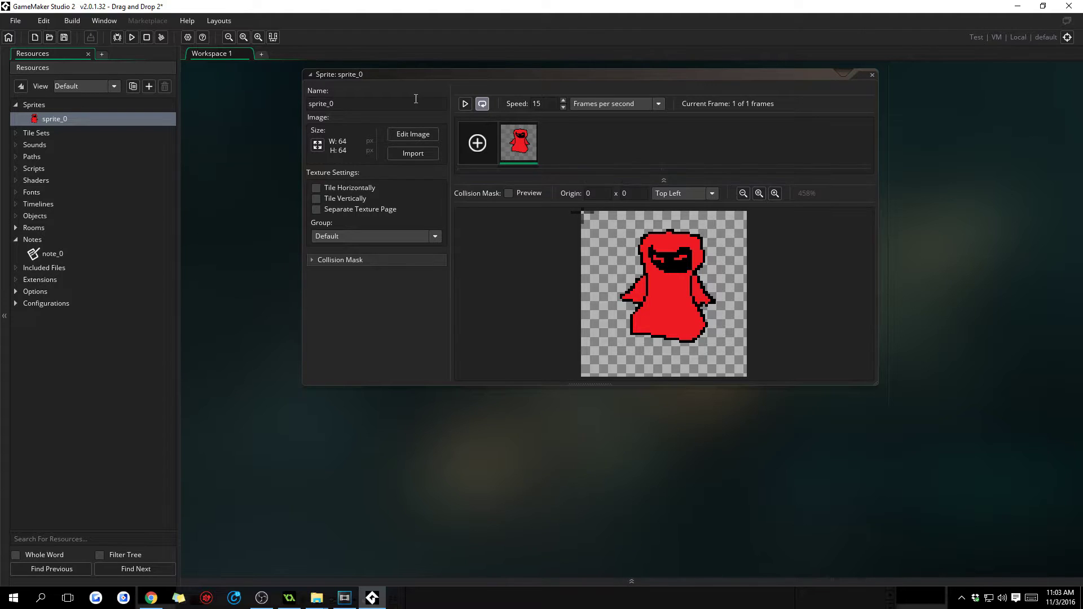
mouse_move(534, 157)
click(312, 261)
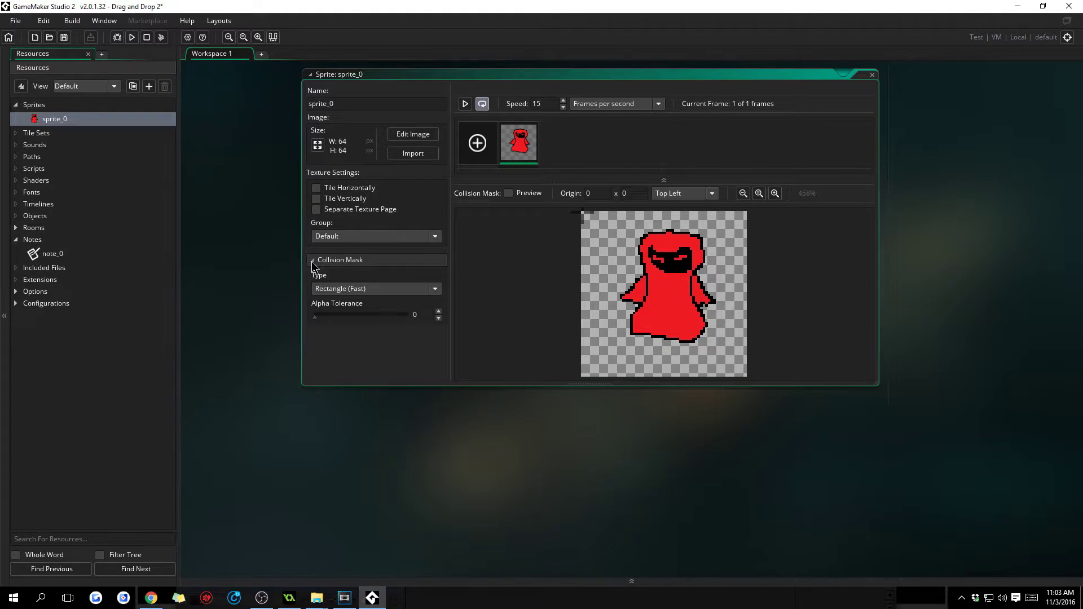
click(312, 261)
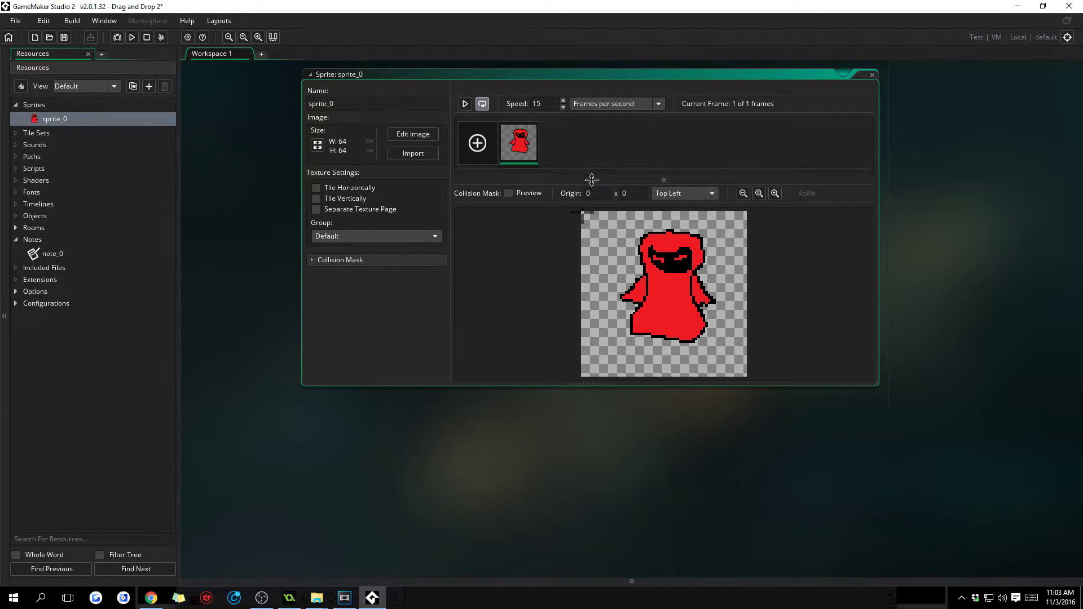
Dismiss the frame options unchanged and close the Sprite: sprite_0 window
right_click(525, 154)
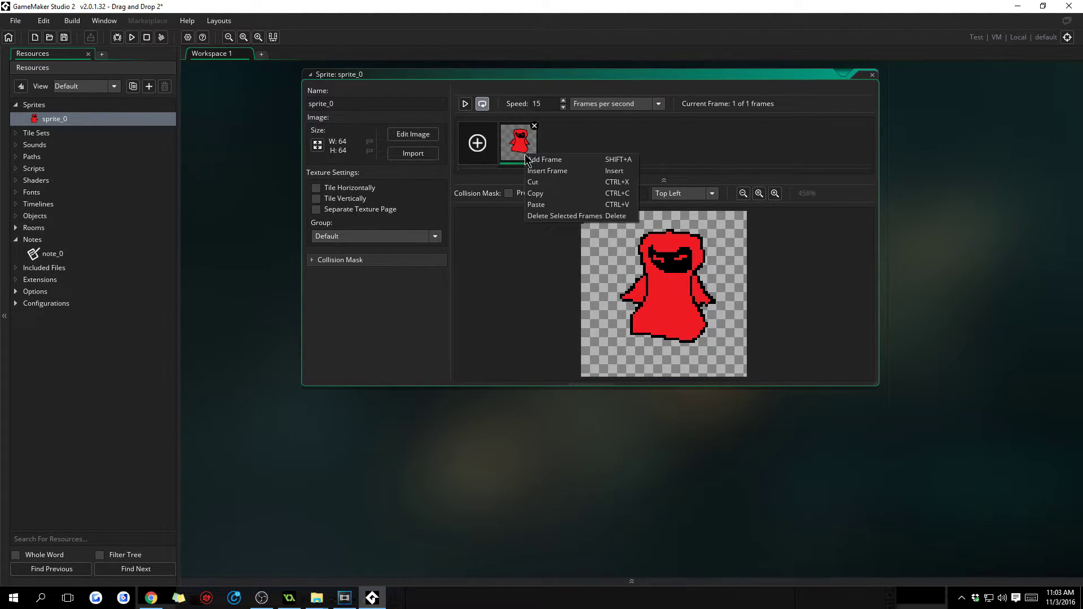
click(580, 150)
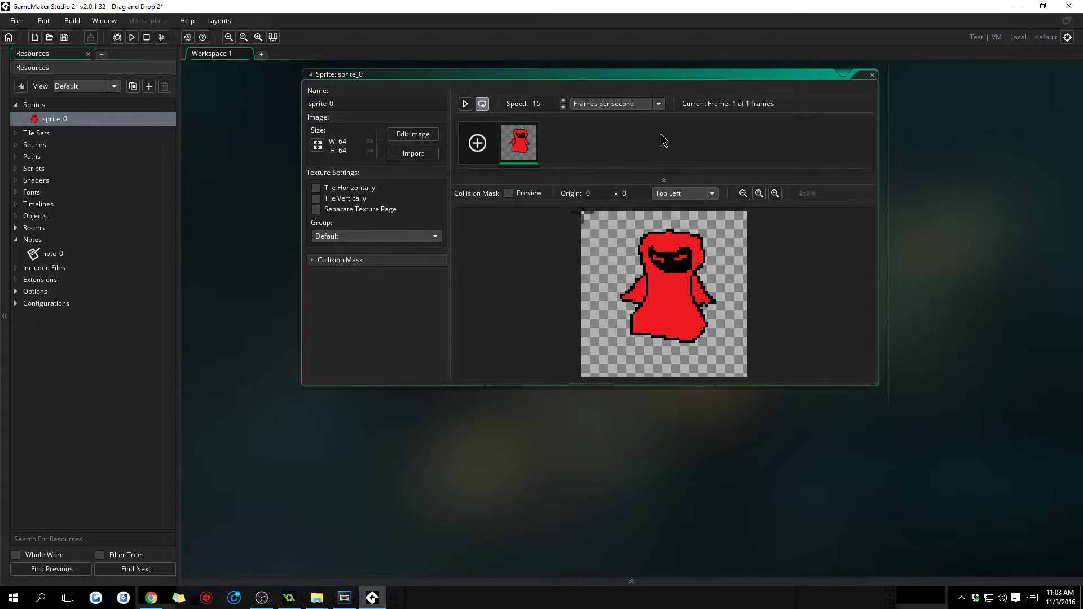
click(873, 75)
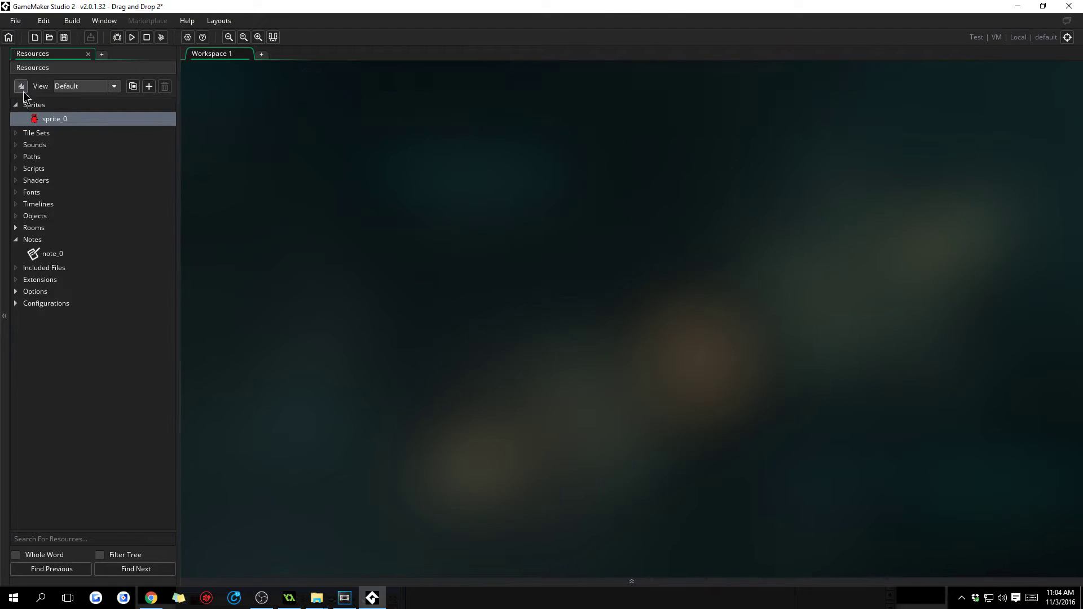
Create a new object and assign sprite_0 as its sprite
right_click(54, 218)
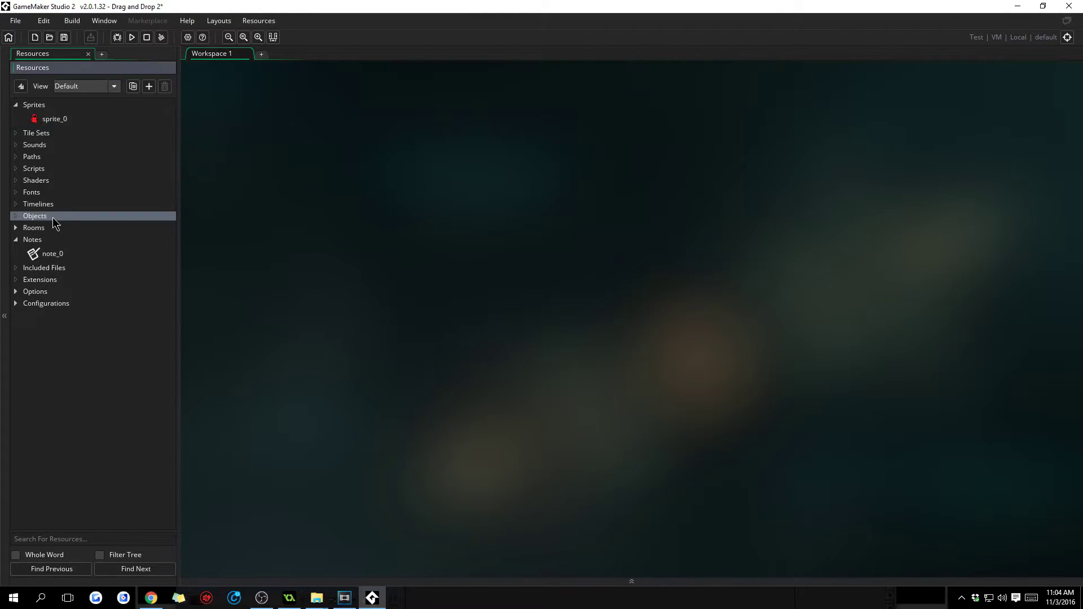
key(Return)
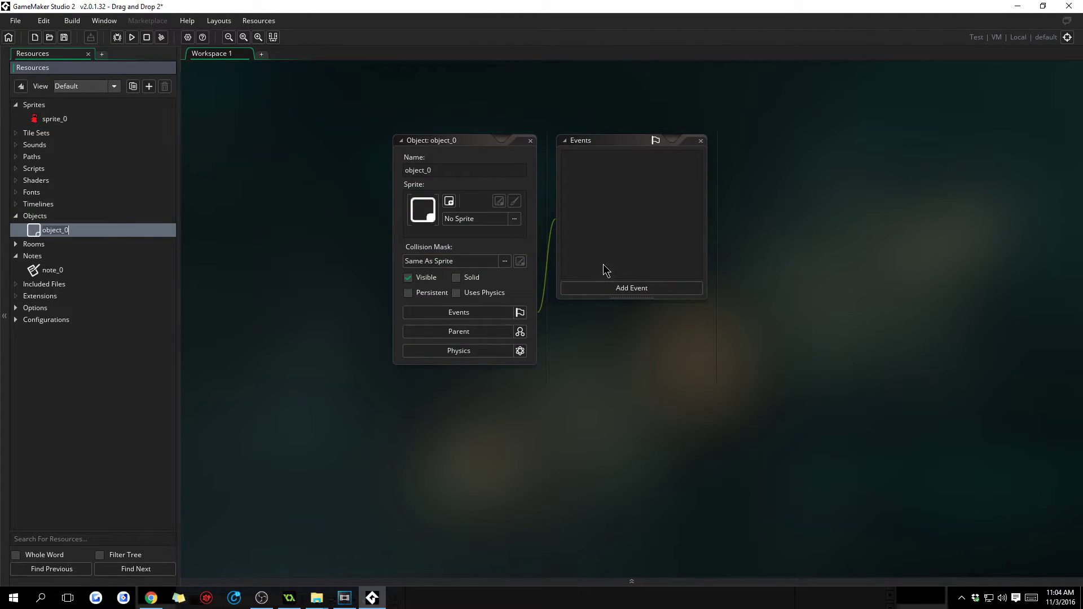
click(454, 219)
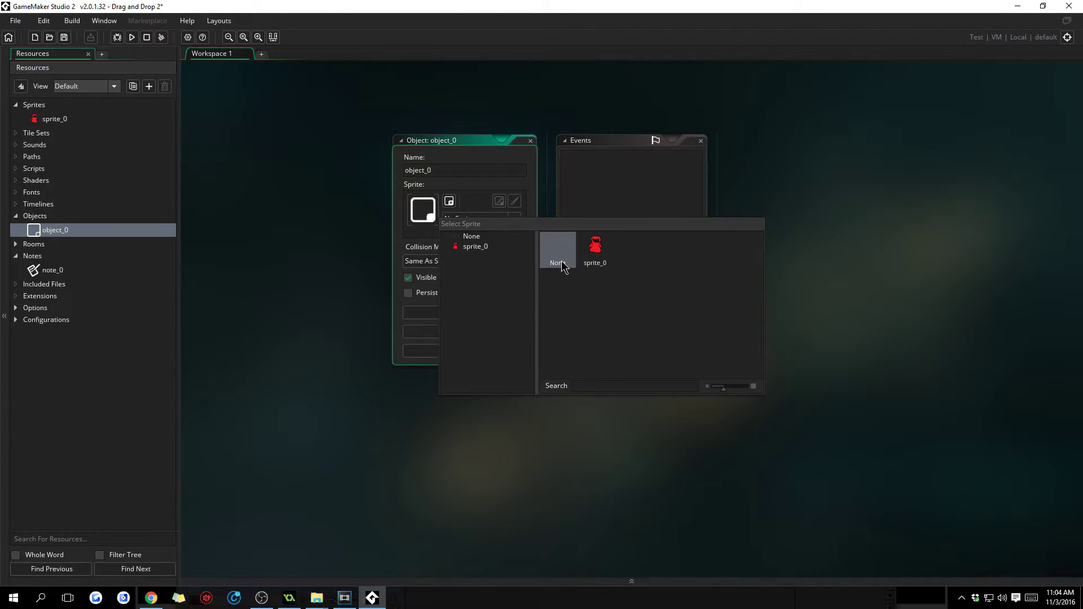
click(599, 262)
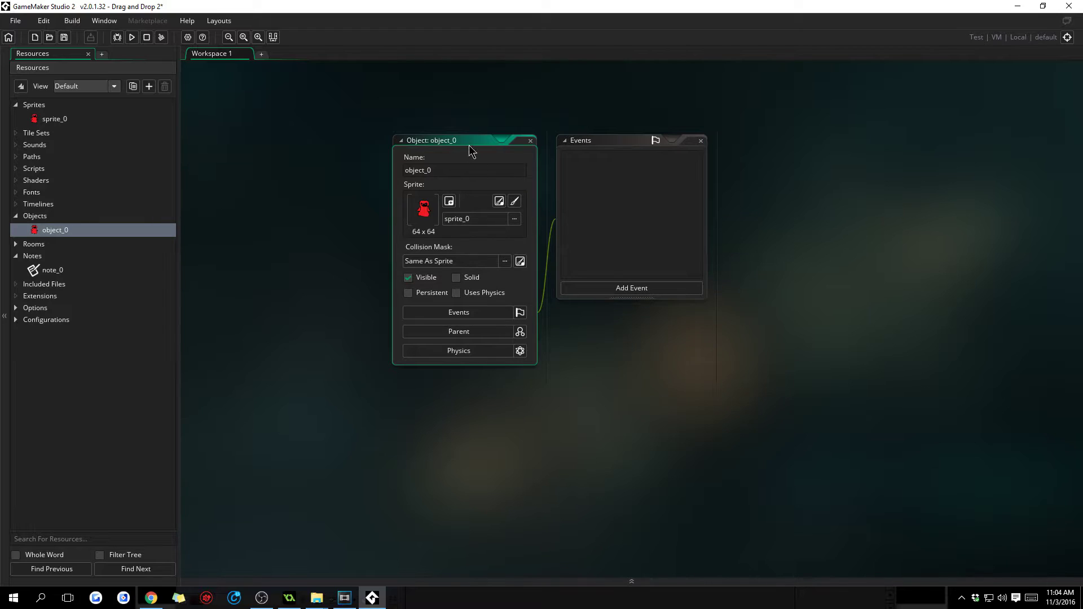
Rename sprite_0 to spr_player
right_click(61, 119)
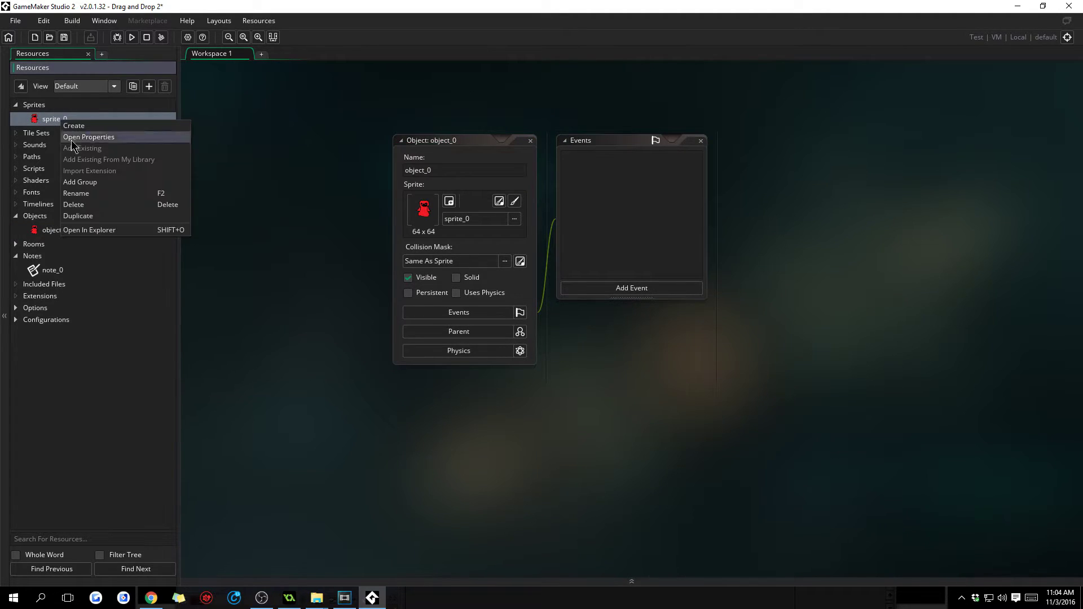
click(107, 194)
text(spr)
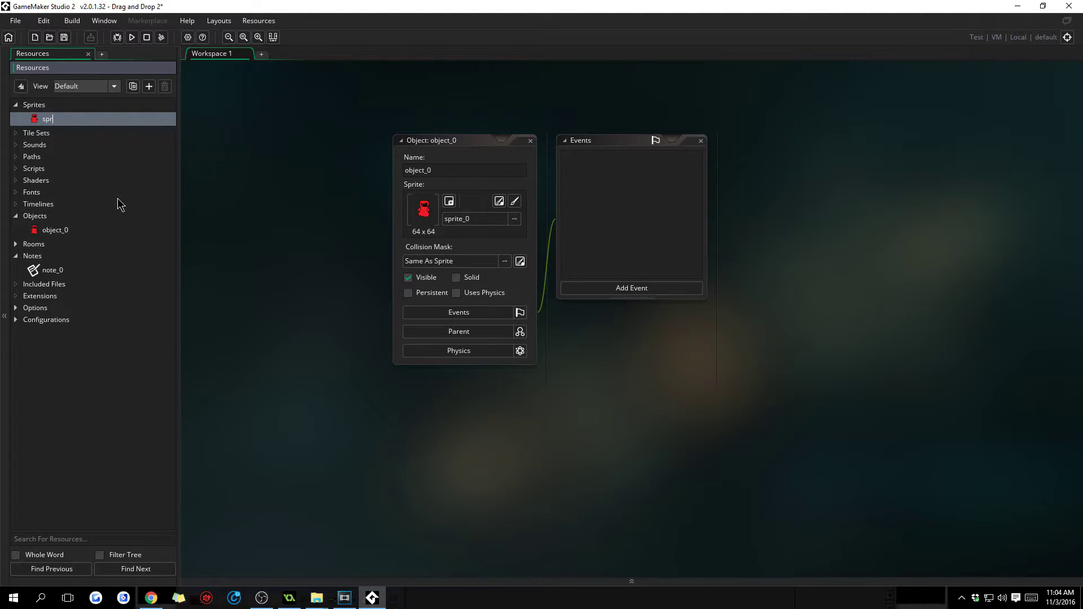
text(_player)
Name the object obj_player in its properties
click(51, 232)
click(435, 179)
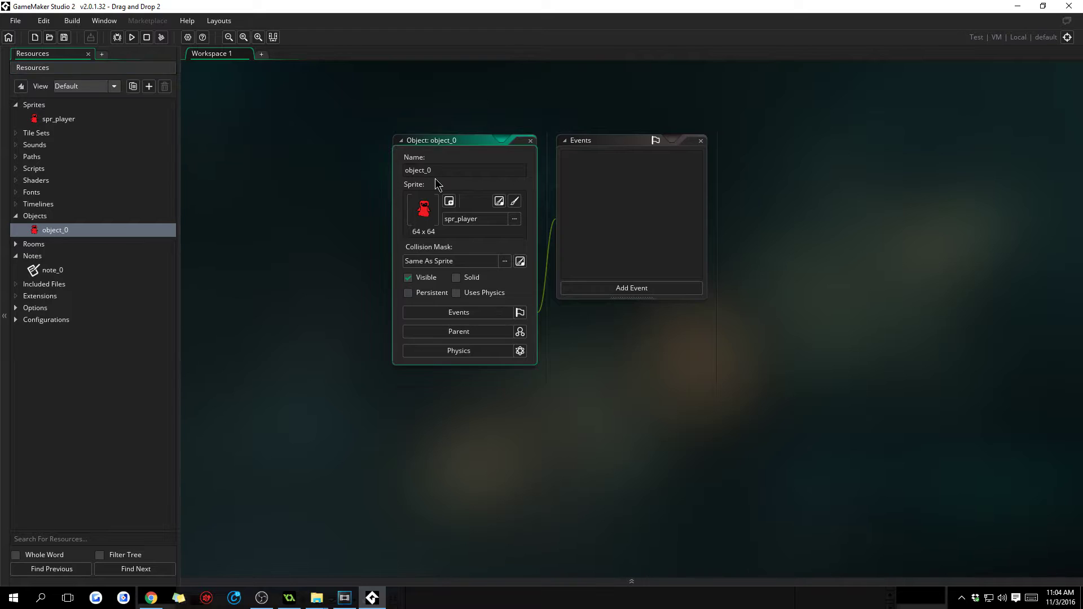
double_click(442, 173)
text(obj_player)
Commit the obj_player name, then open and close the Parent and Physics panels
click(462, 333)
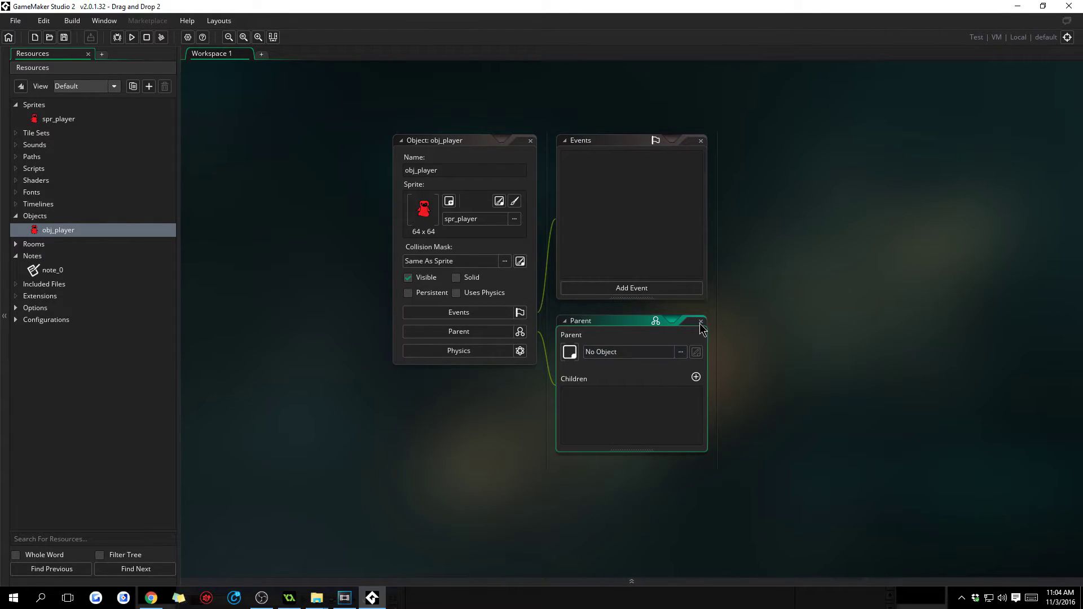
click(503, 351)
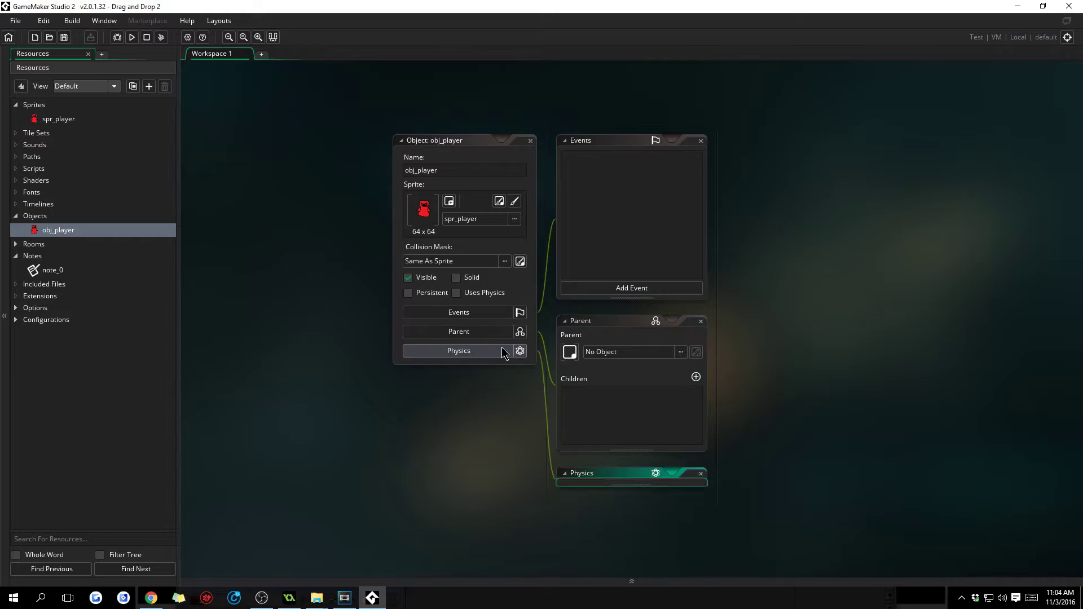
click(700, 399)
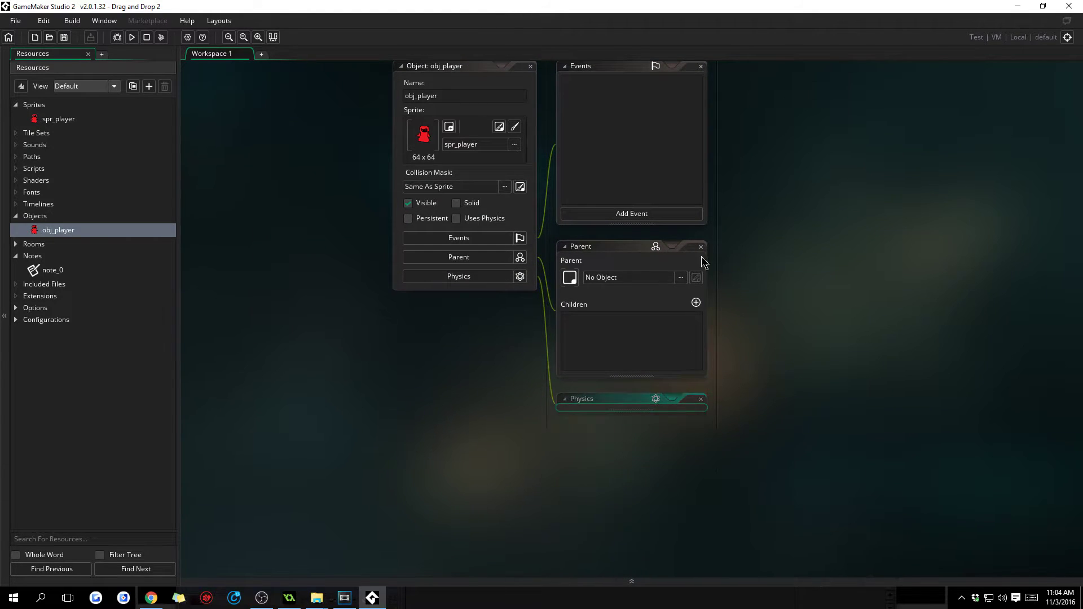
click(702, 247)
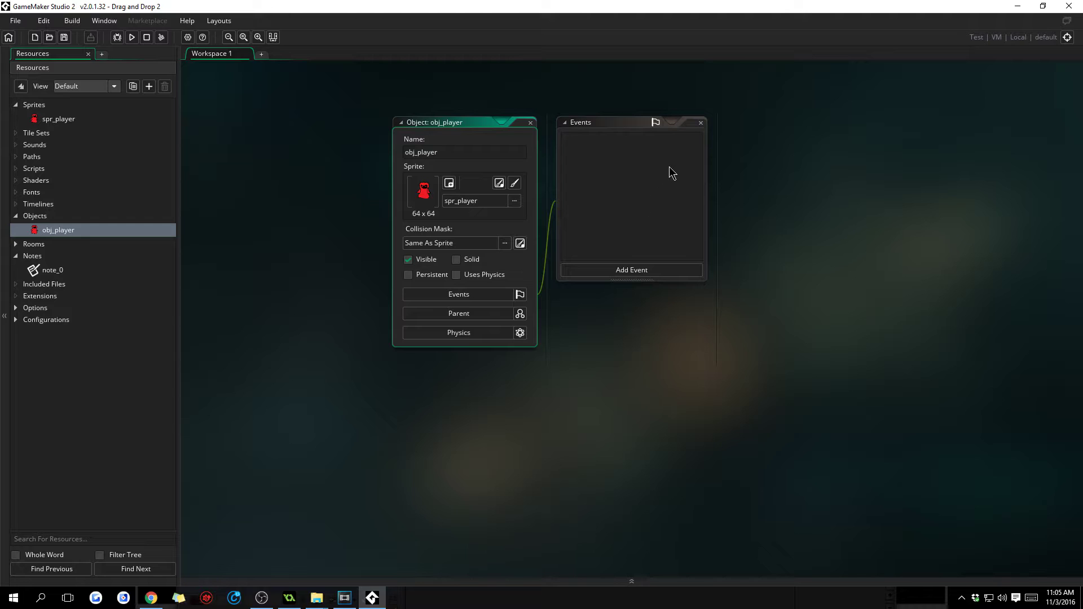
Add a Step event to obj_player with an Execute Code action
click(631, 269)
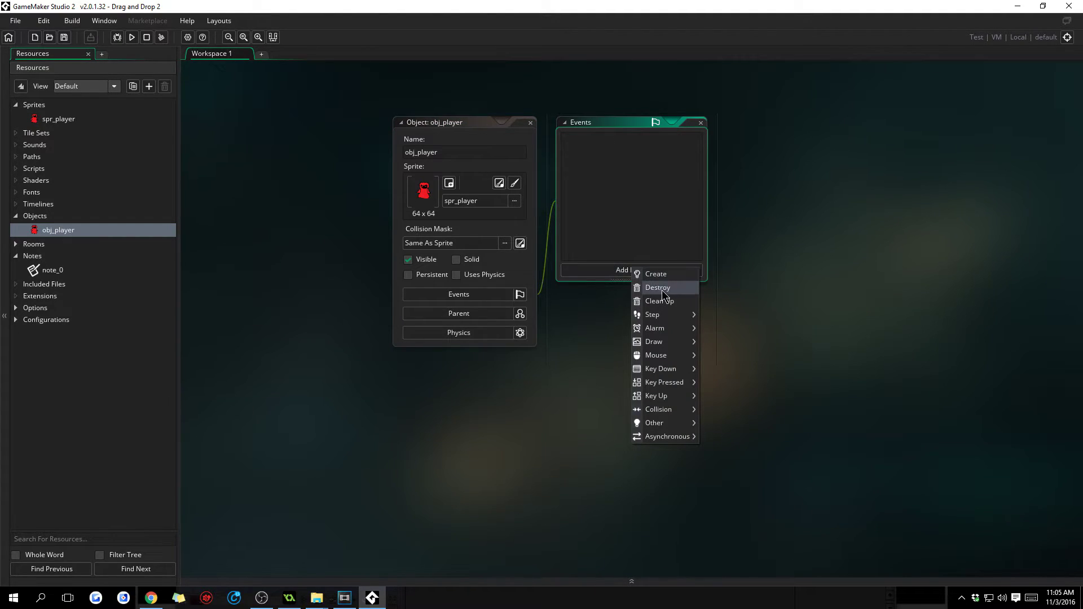
click(707, 315)
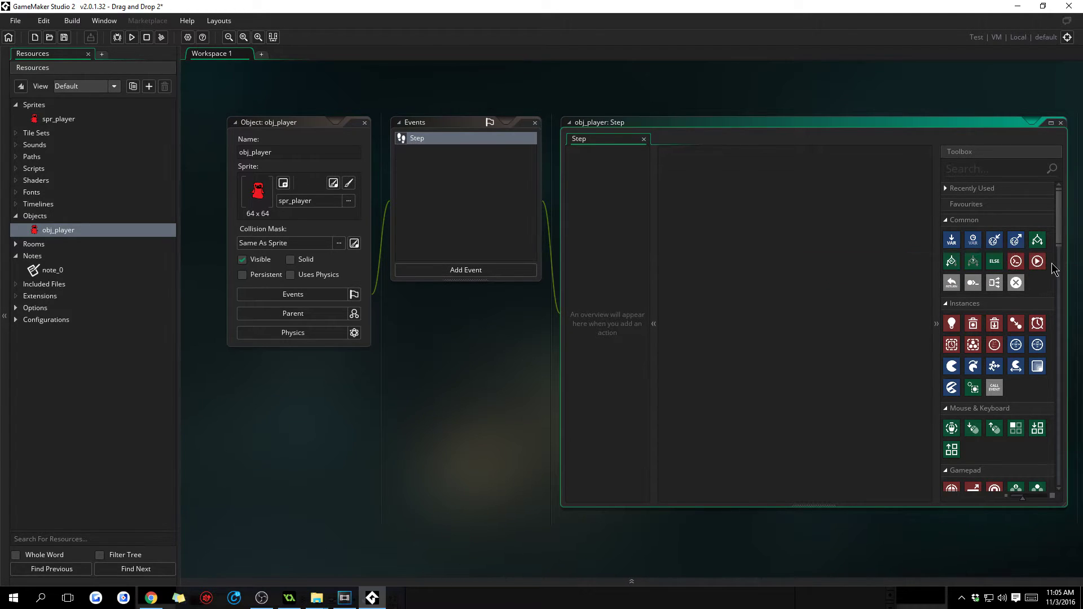
scroll(971, 402, down, 3)
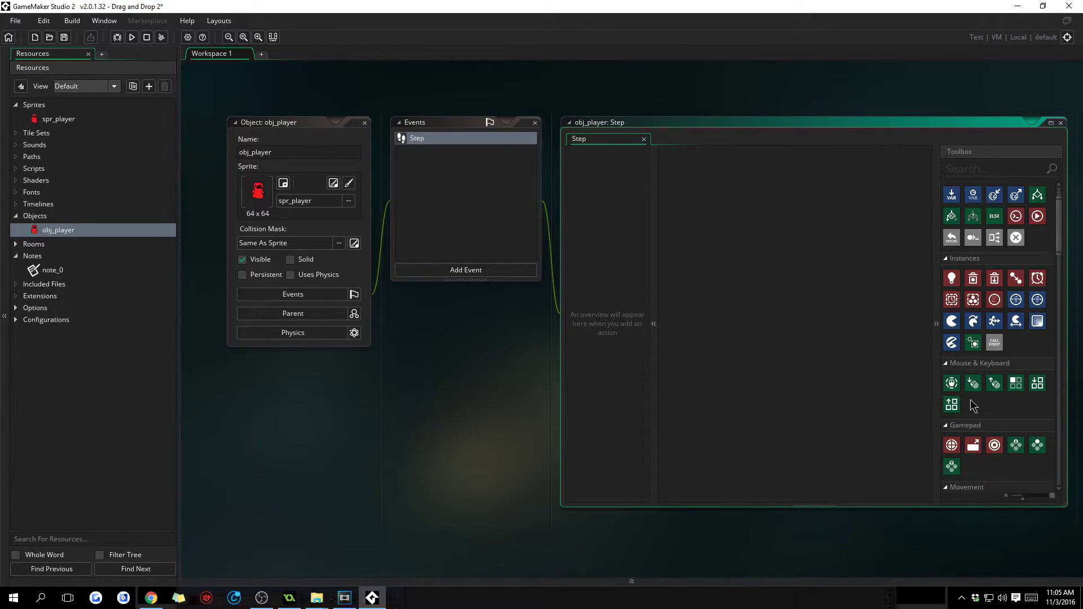
scroll(984, 411, down, 2)
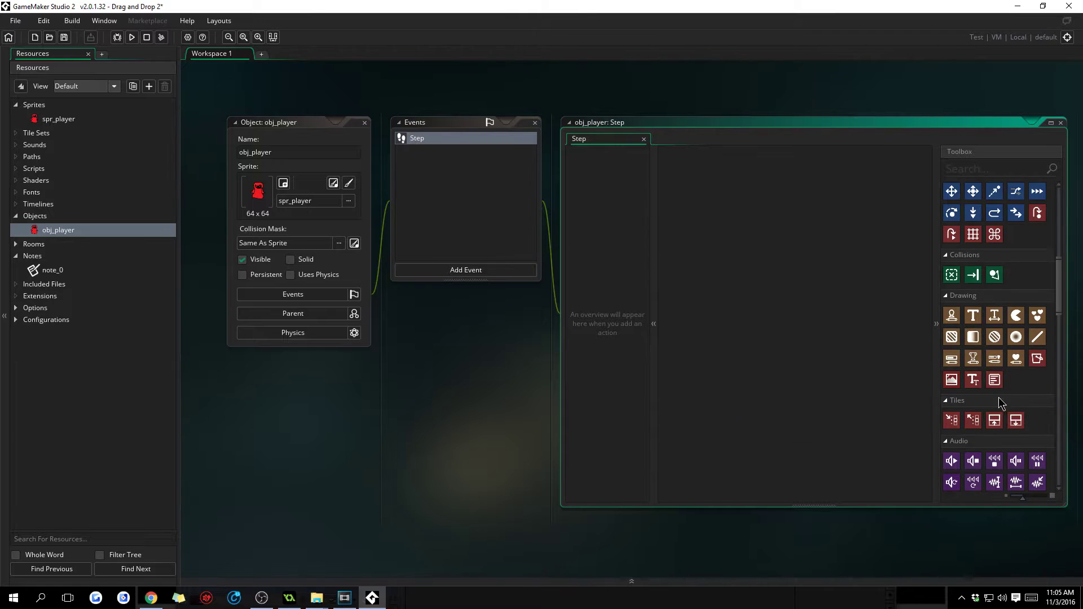
scroll(1016, 372, down, 2)
scroll(1031, 391, down, 3)
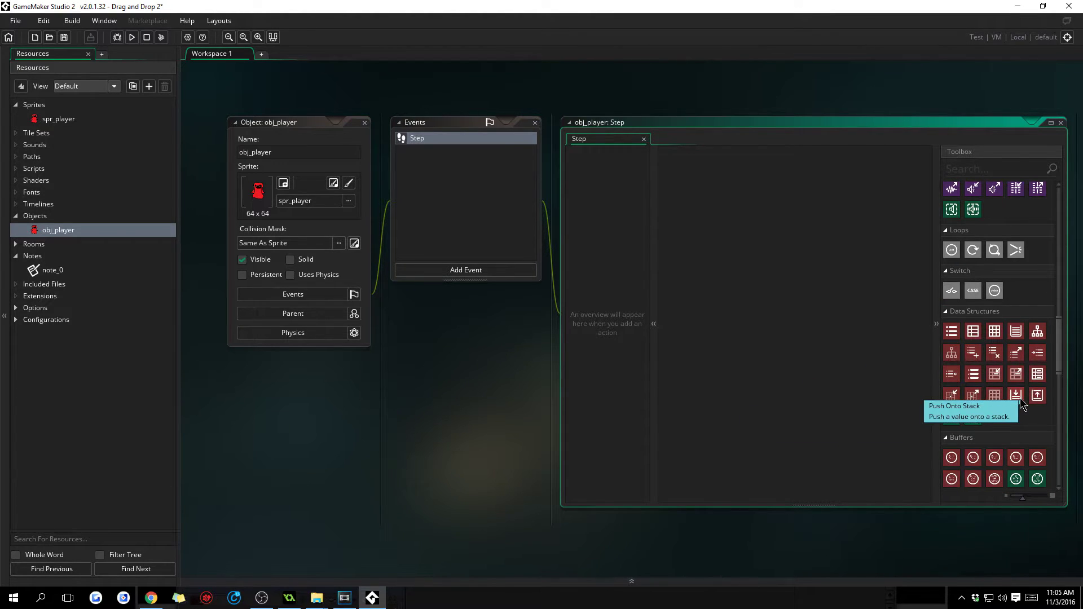
scroll(1023, 404, up, 10)
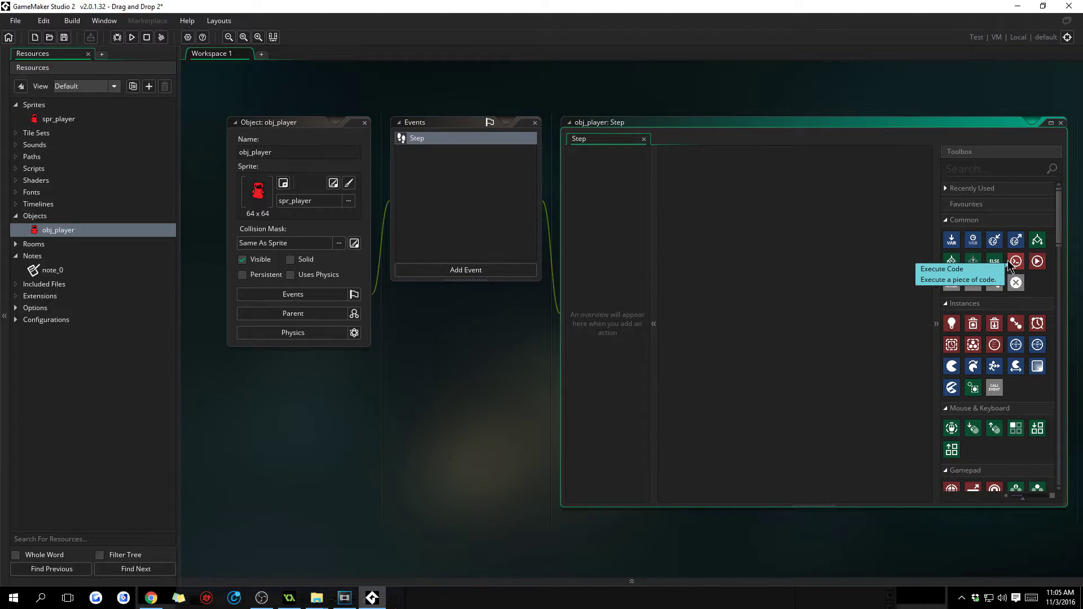
drag(1016, 261, 774, 251)
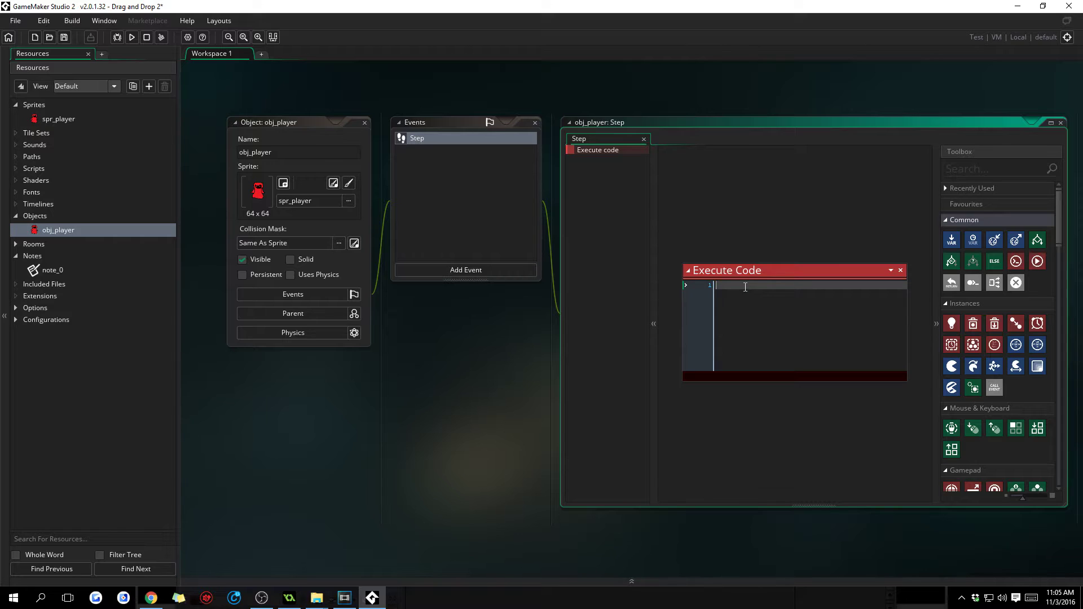
Write the vk_up and vk_down keyboard_check conditions changing y by 4
text(if keyboard_check)
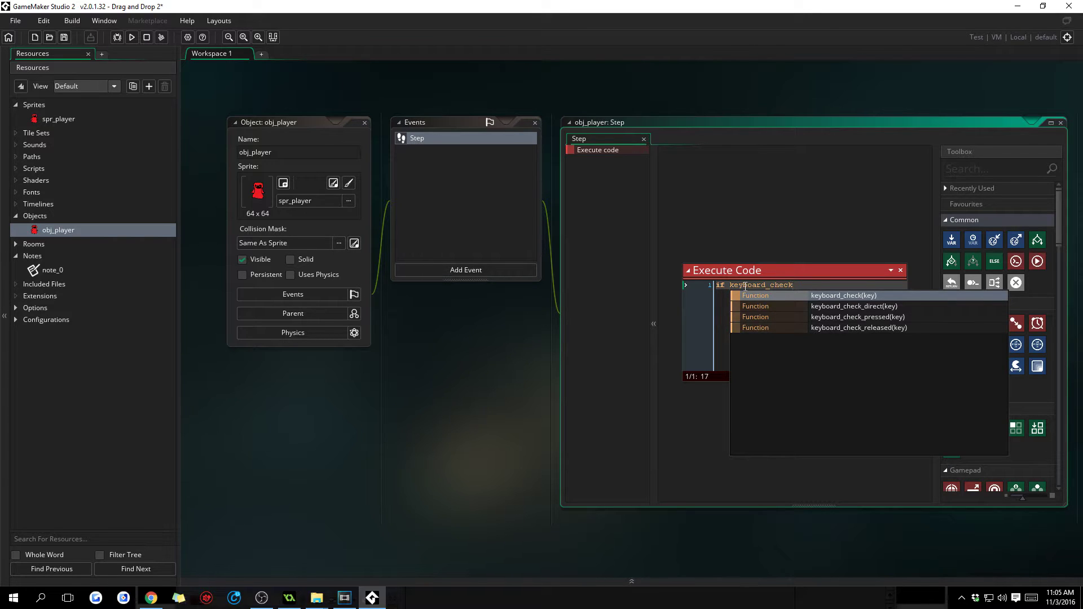
text(()
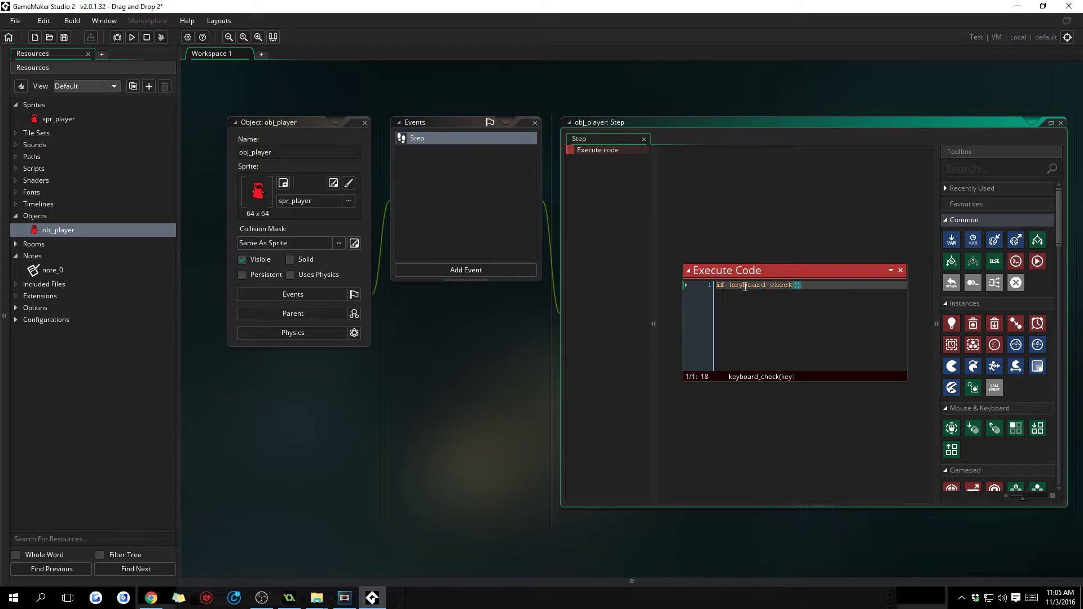
text(vk)
text(_up)
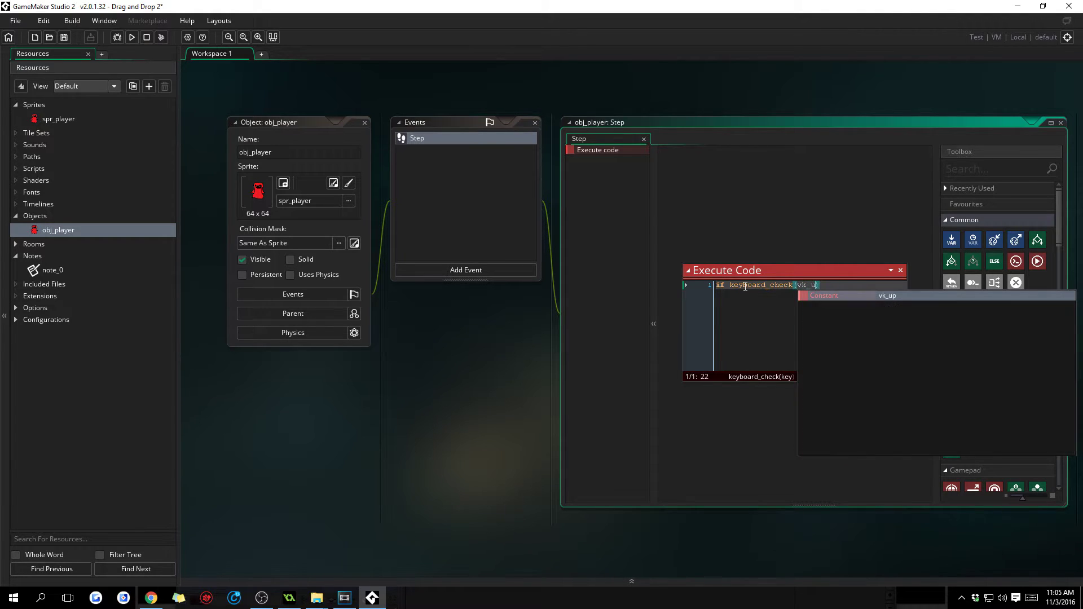
text())
key(Return)
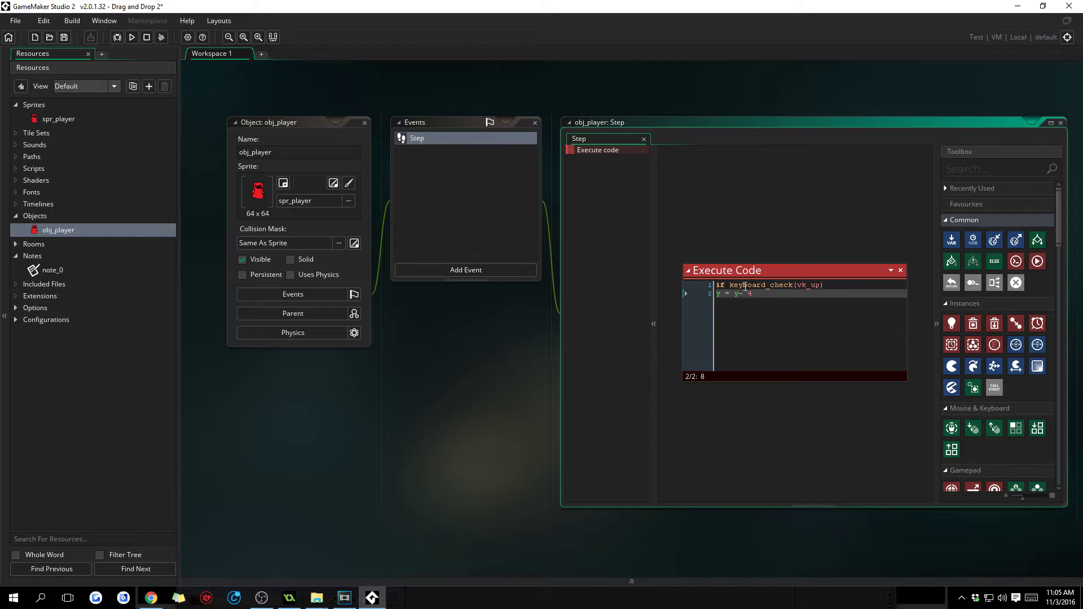
key(Return)
key(Return)
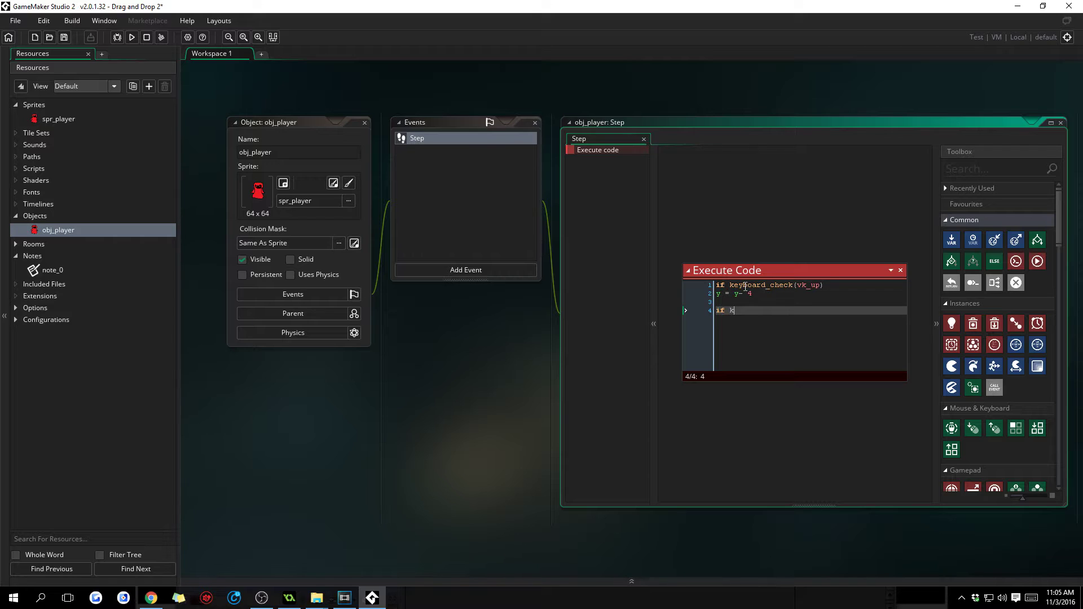
text(if keyboard_check()
key(BackSpace)
key(Return)
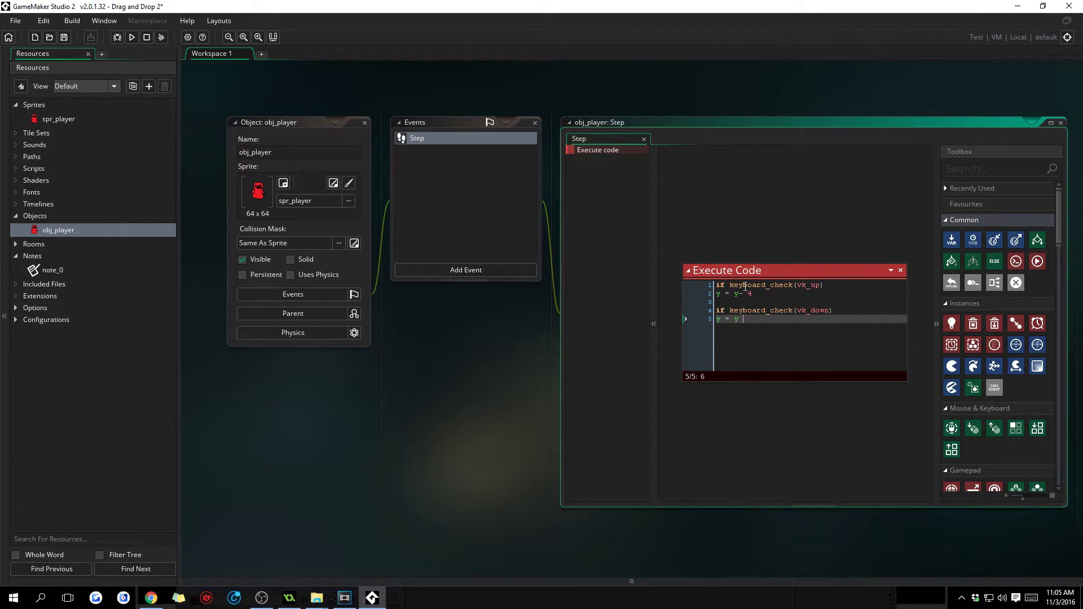
key(Return)
key(Return)
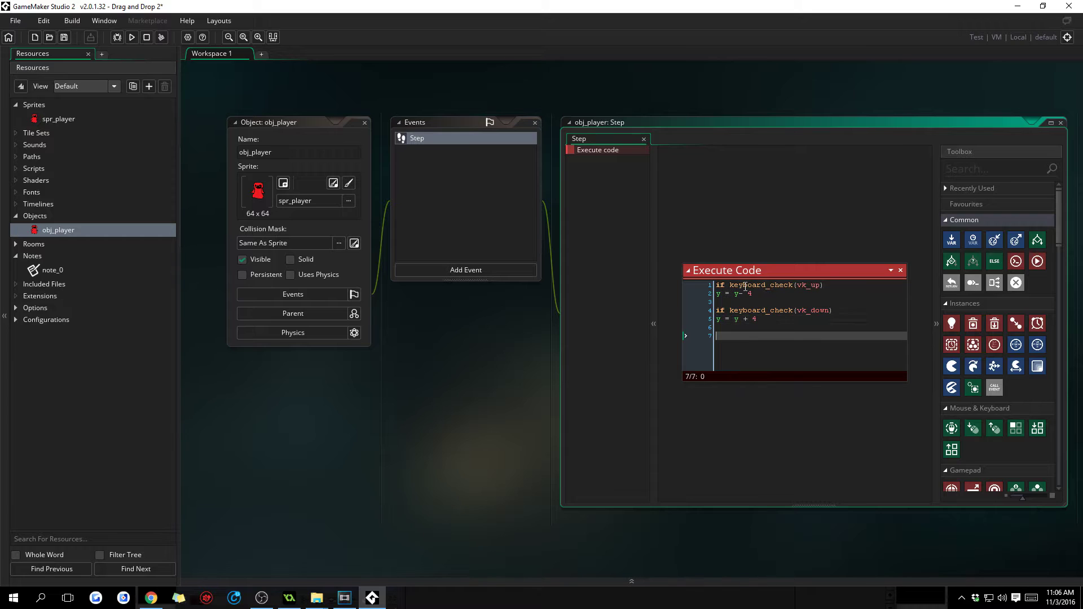
Write the vk_left and vk_right keyboard_check conditions changing x by 4
text(if keyboard_check(vk_)
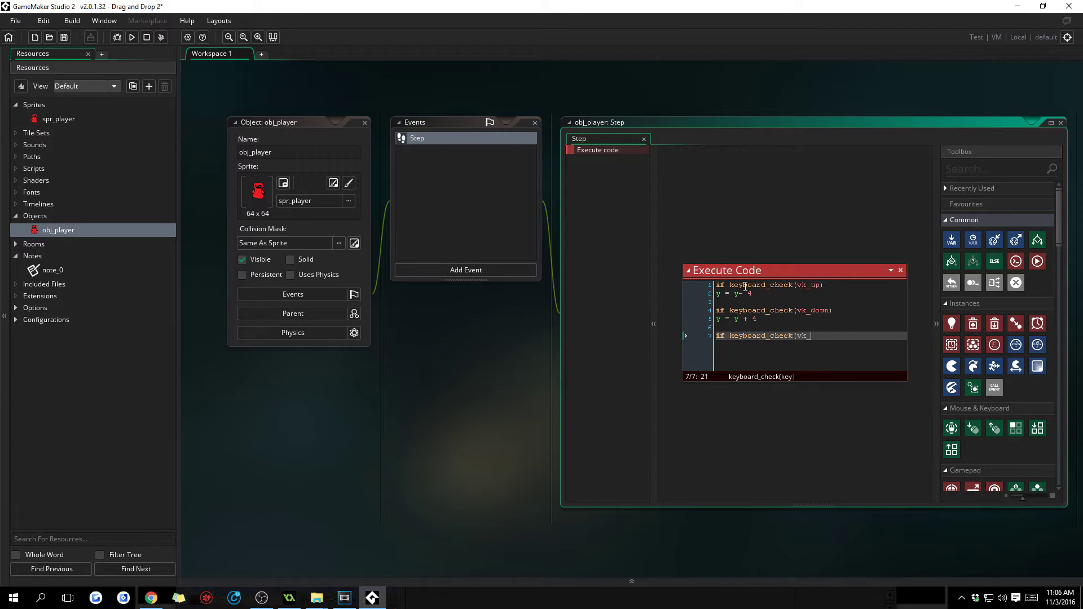
text(left))
key(Return)
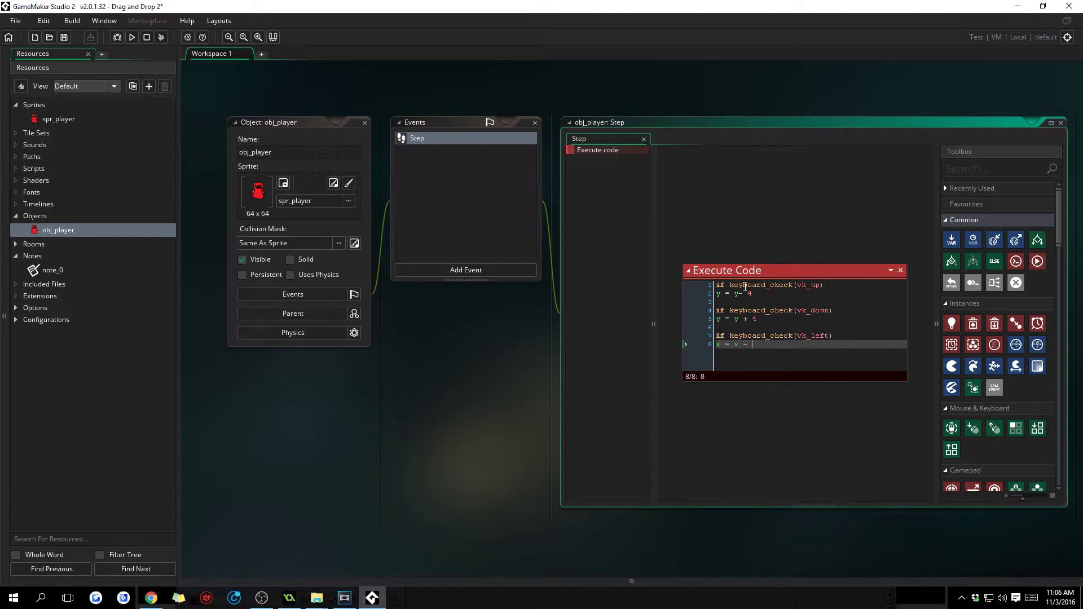
key(Return)
key(Return)
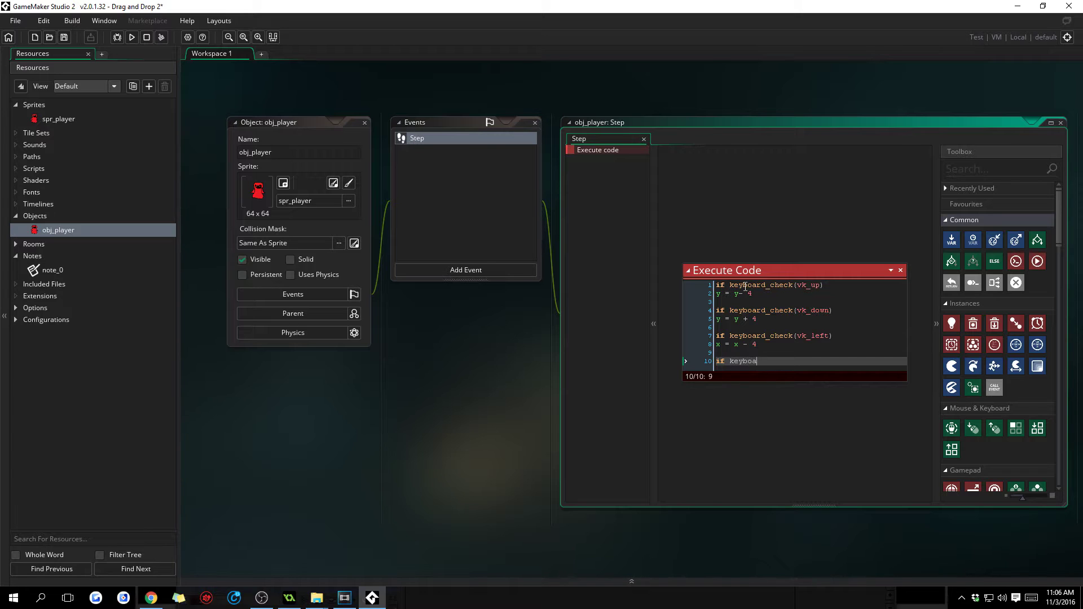
text(if keyboard_check(vk_right))
key(Return)
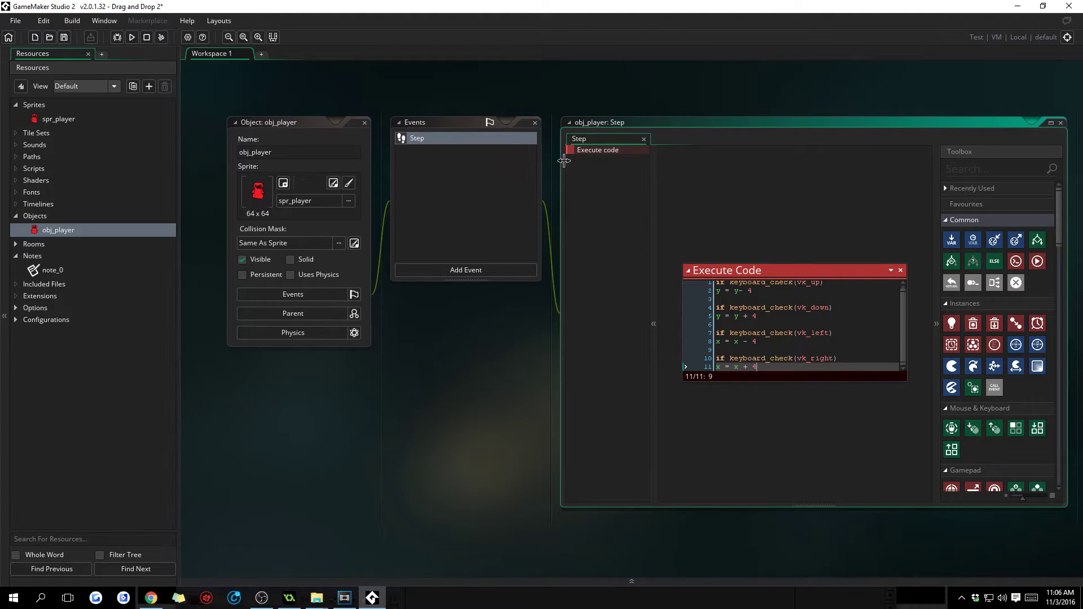
scroll(756, 240, down, 2)
scroll(756, 241, up, 2)
scroll(756, 241, down, 2)
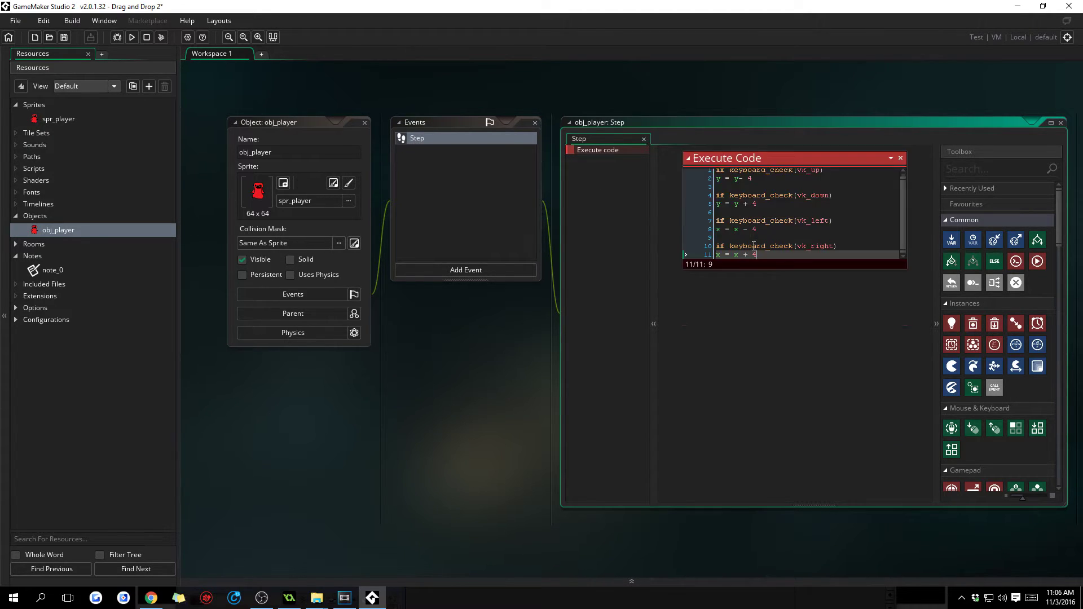
scroll(756, 241, up, 1)
click(456, 269)
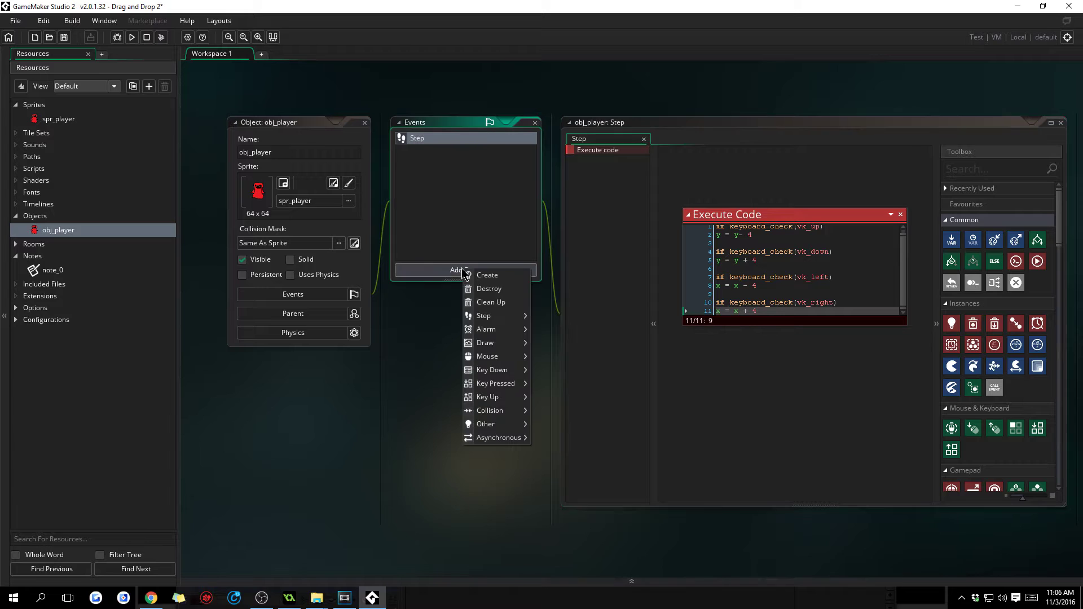
mouse_move(501, 317)
click(543, 320)
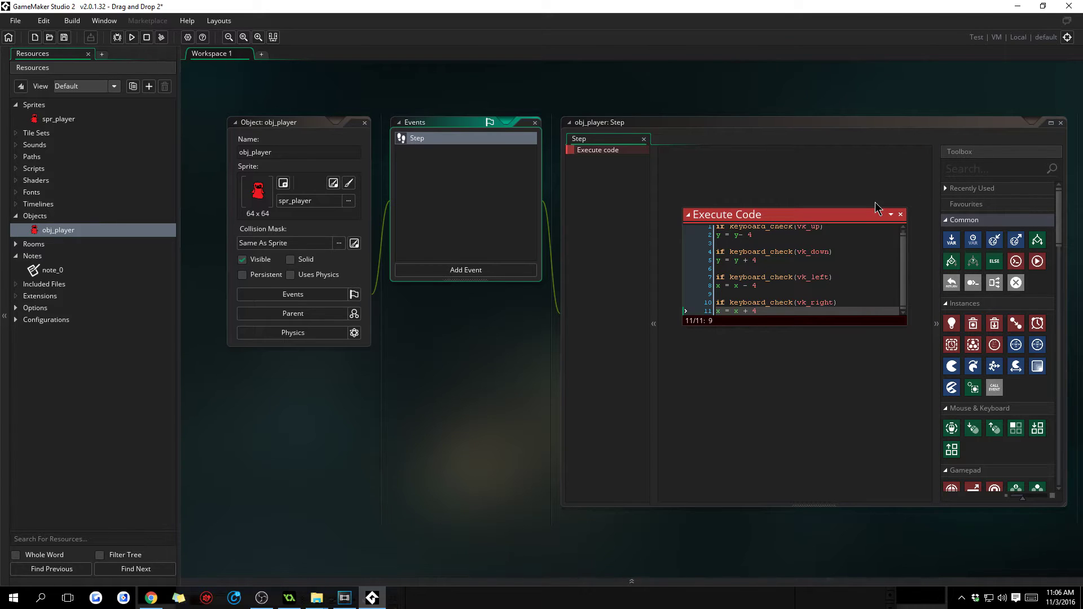
key(Delete)
key(ctrl+z)
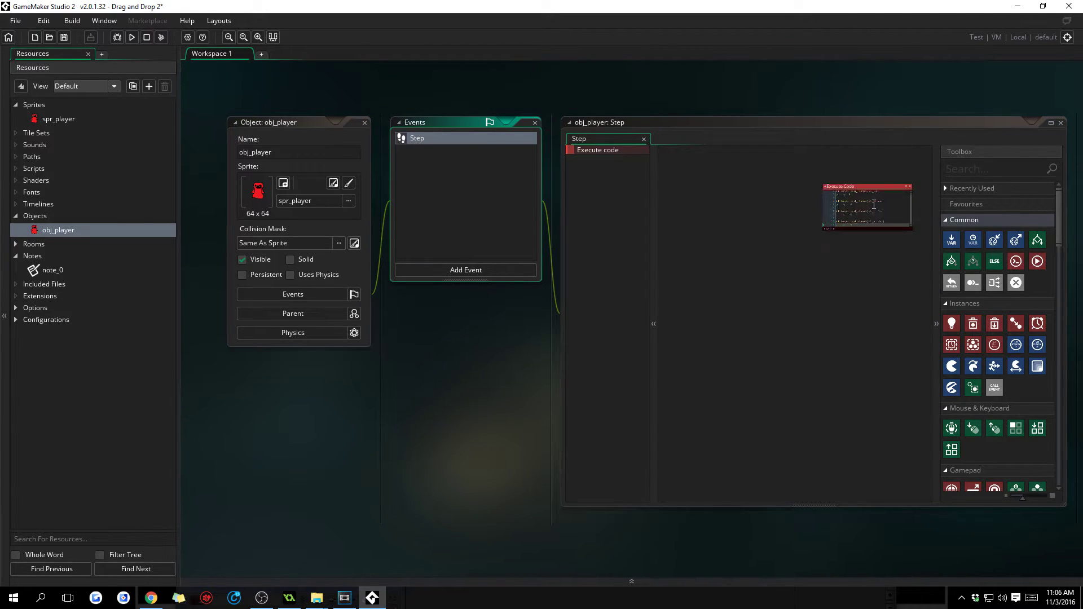
ctrl+scroll(822, 78, down, 2)
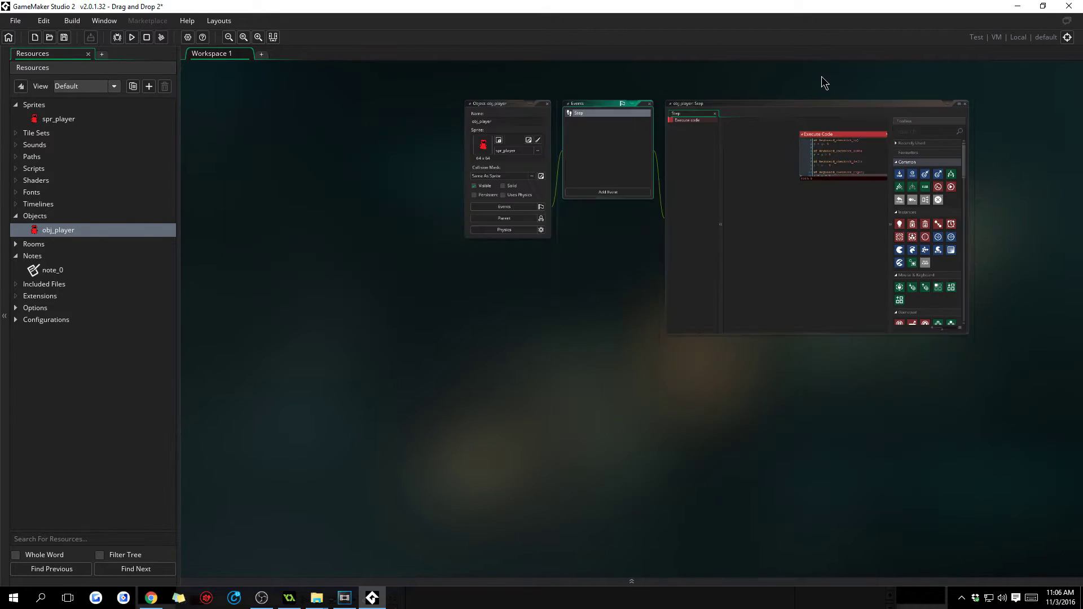
ctrl+scroll(822, 77, up, 1)
ctrl+scroll(822, 78, down, 4)
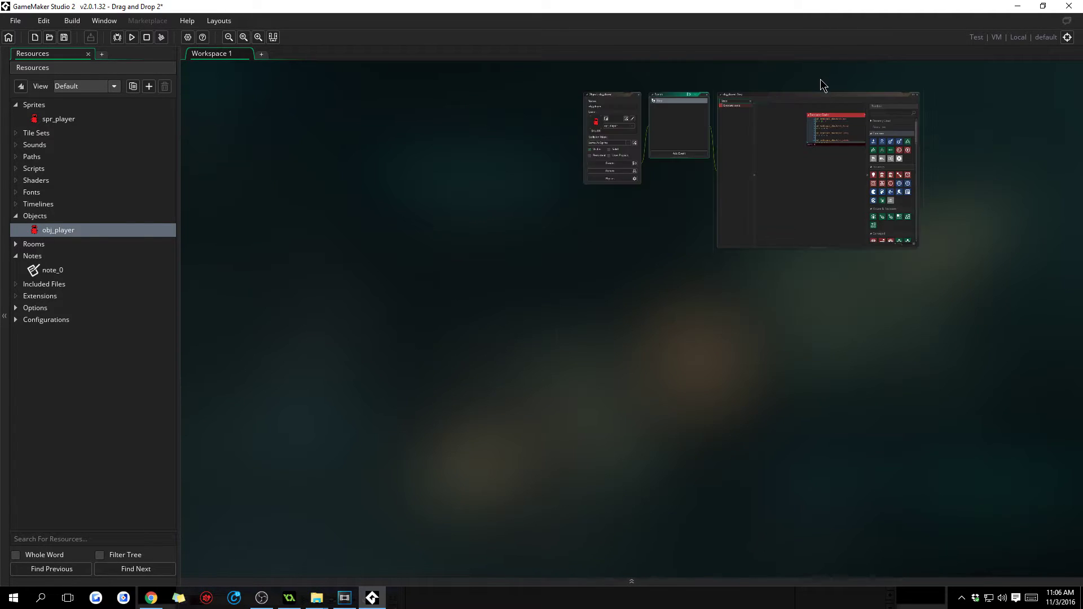
middle_drag(724, 243, 942, 186)
ctrl+scroll(766, 314, up, 4)
ctrl+scroll(767, 313, down, 4)
scroll(942, 175, down, 1)
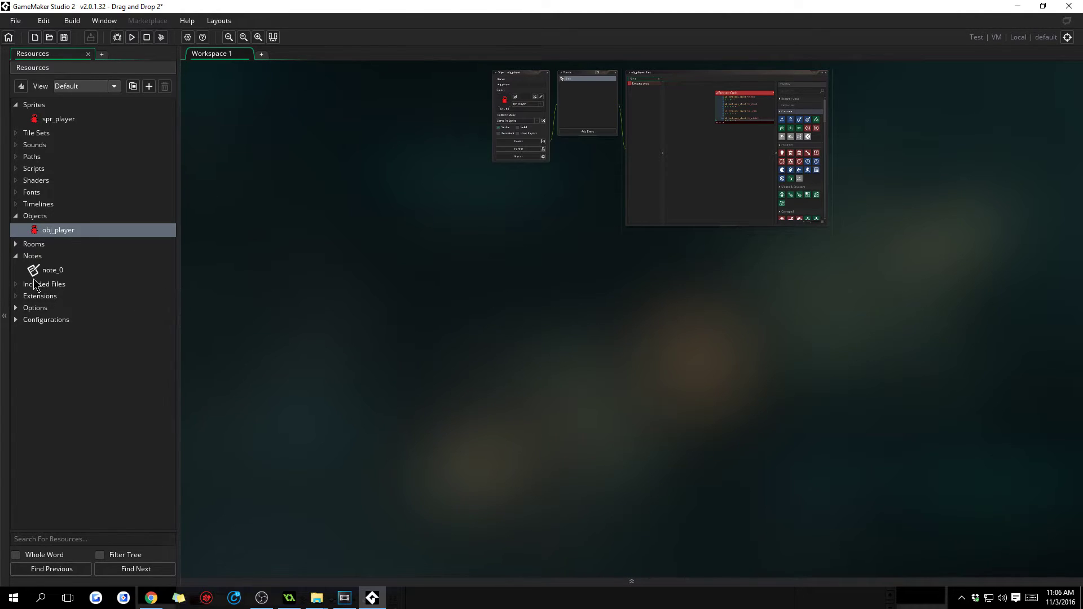
Expand Rooms, open room0 in the Room Editor, and return to the Resources tree
click(49, 246)
double_click(49, 247)
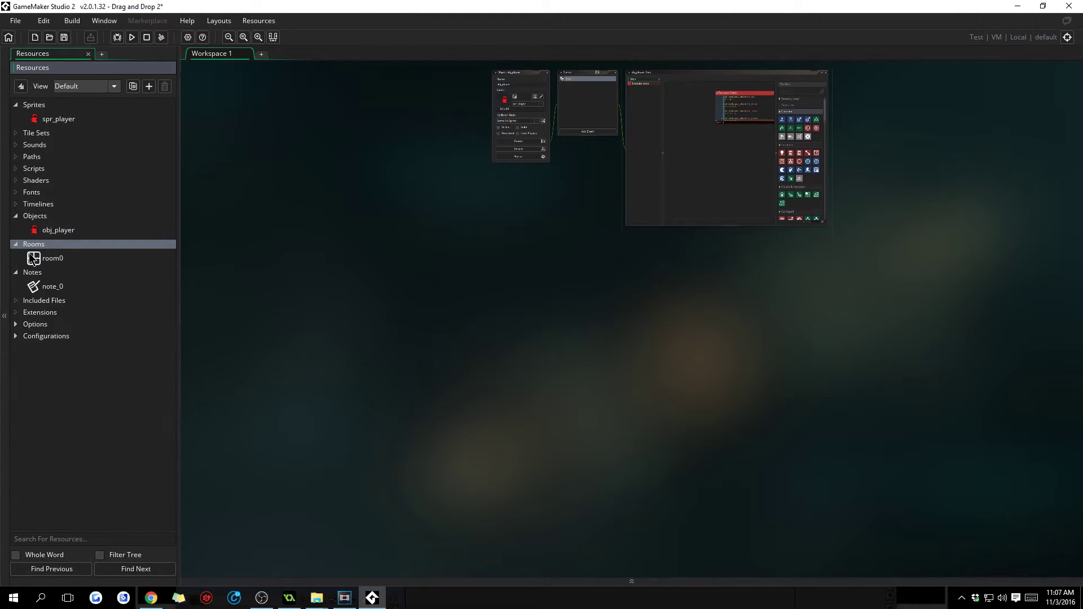
click(68, 264)
right_click(68, 264)
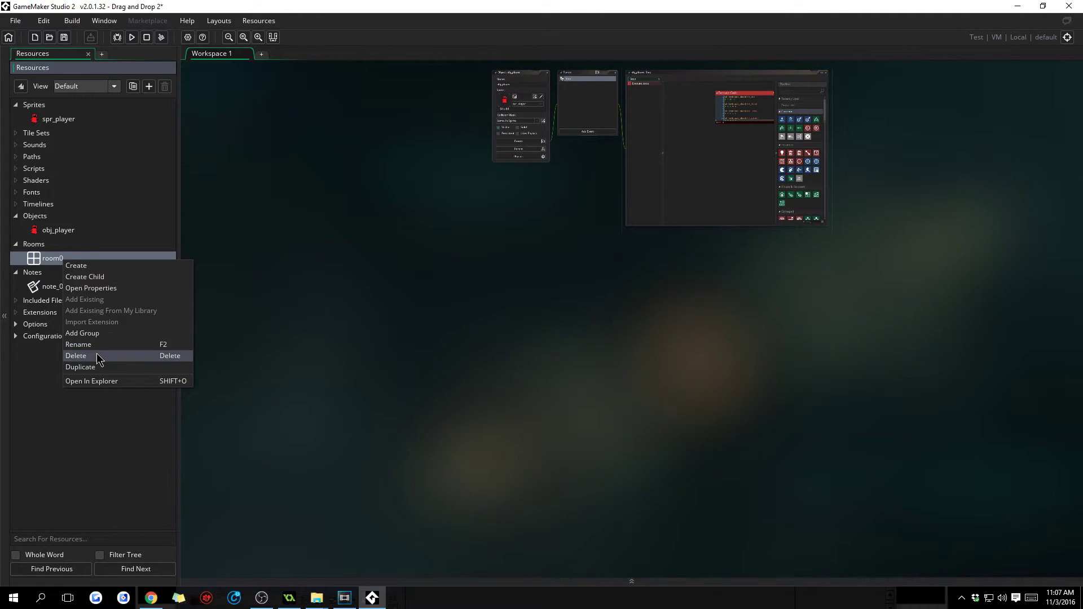
click(56, 274)
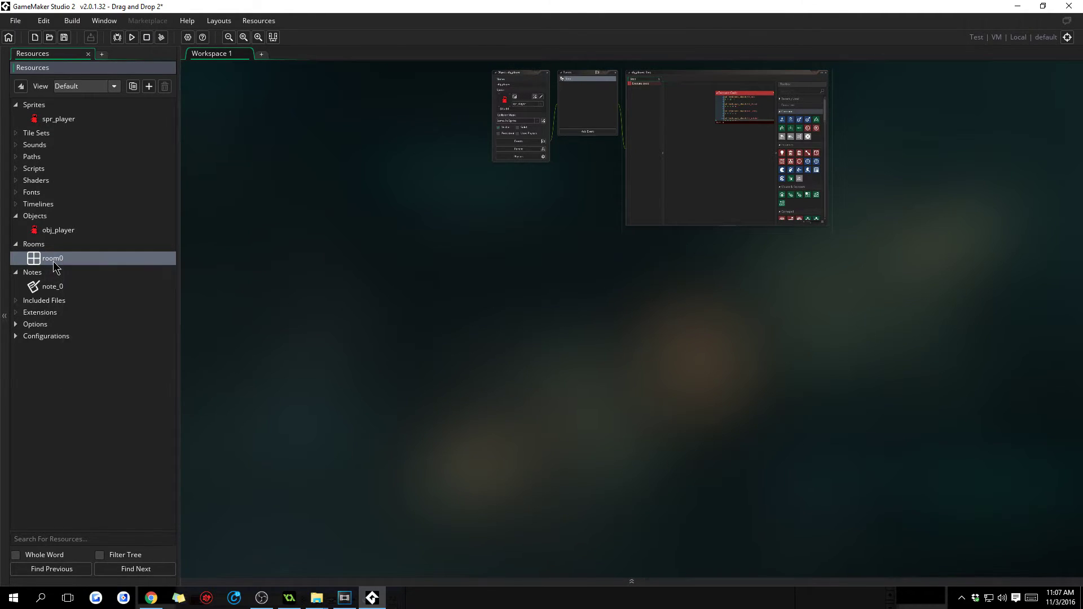
double_click(56, 261)
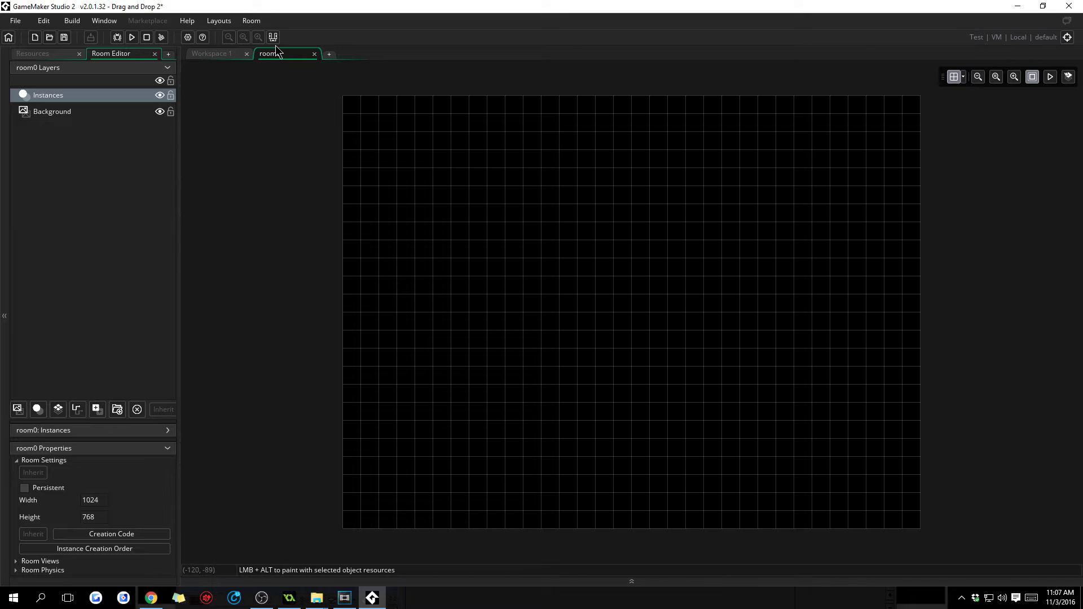
drag(282, 57, 616, 53)
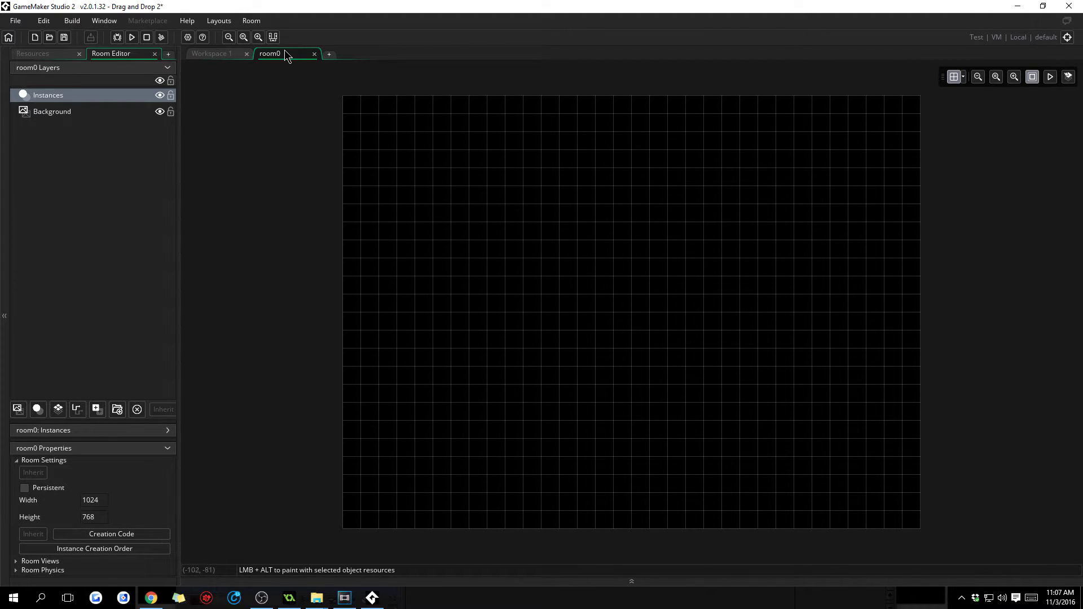
mouse_move(285, 50)
mouse_down()
mouse_move(234, 164)
mouse_move(214, 181)
mouse_move(177, 170)
mouse_move(177, 85)
mouse_move(105, 71)
mouse_move(375, 134)
mouse_move(382, 159)
mouse_move(315, 52)
mouse_move(288, 63)
mouse_up()
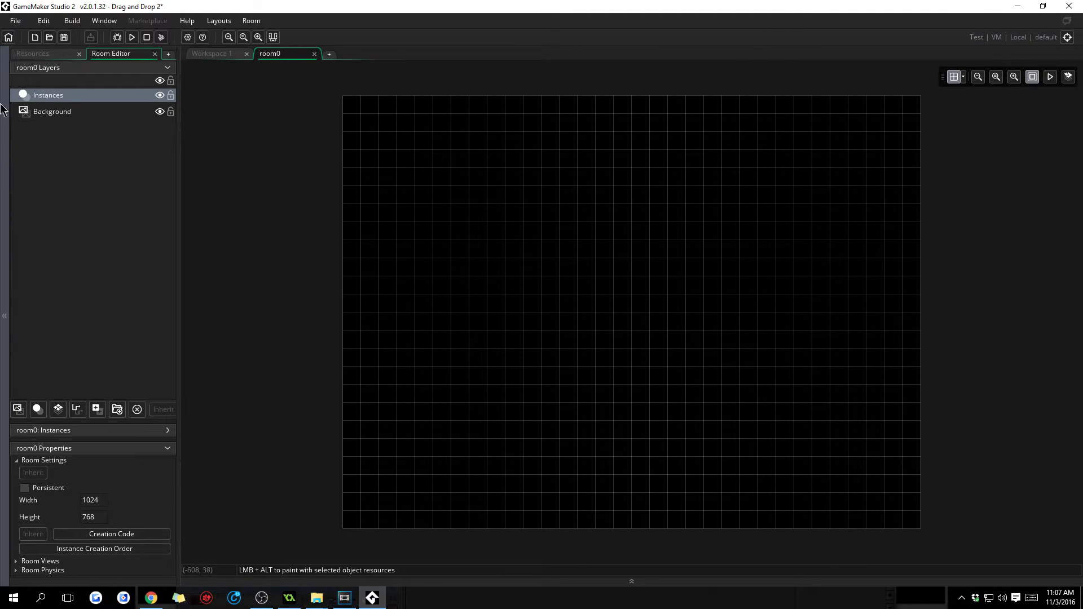
click(29, 53)
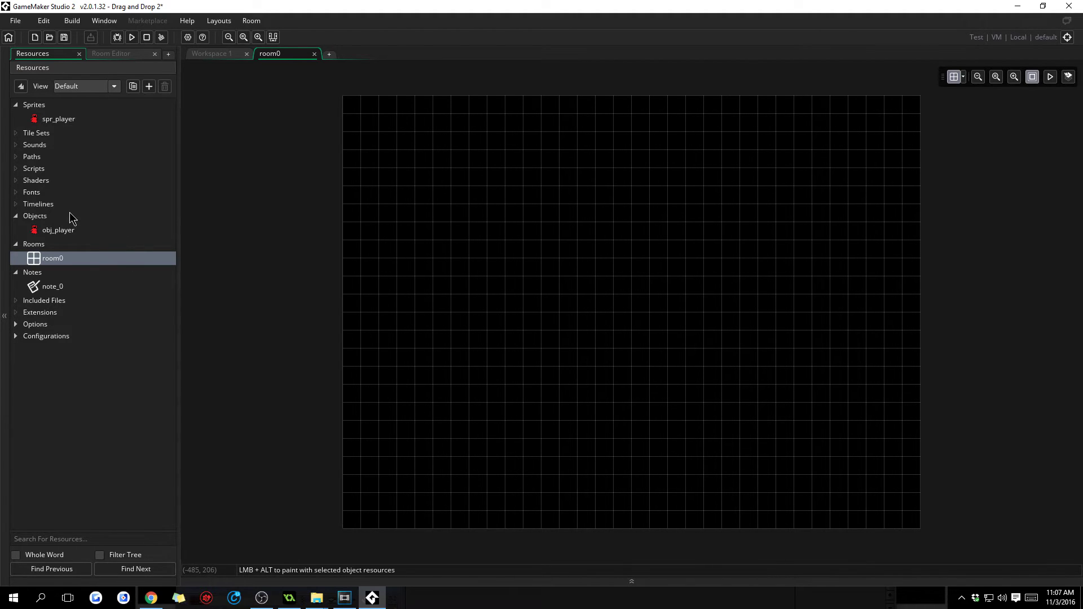
Place an obj_player instance in the middle of room0 and run the game
drag(60, 230, 576, 277)
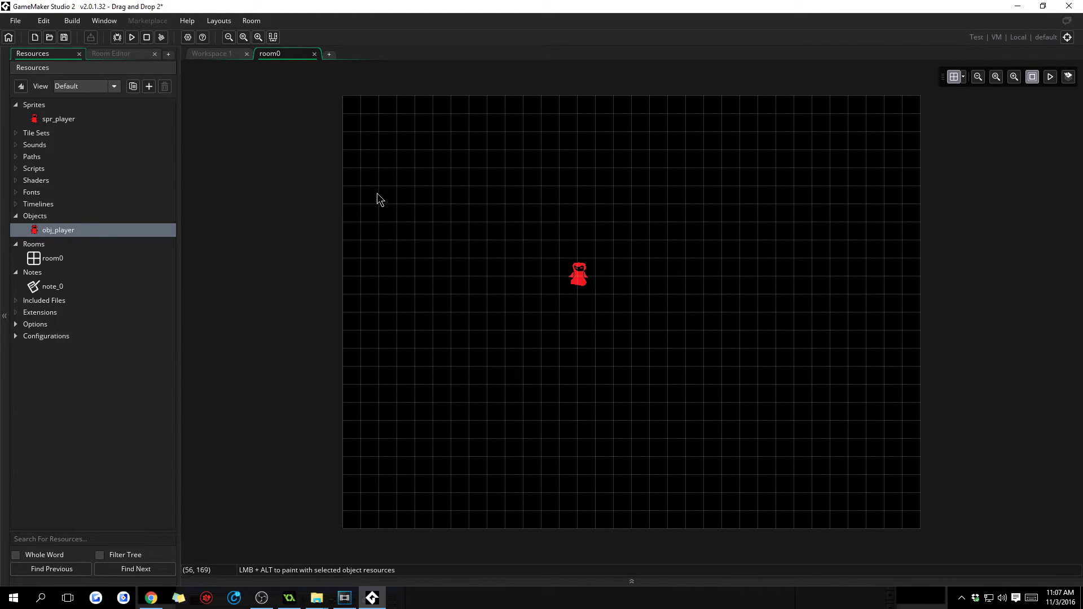
click(133, 36)
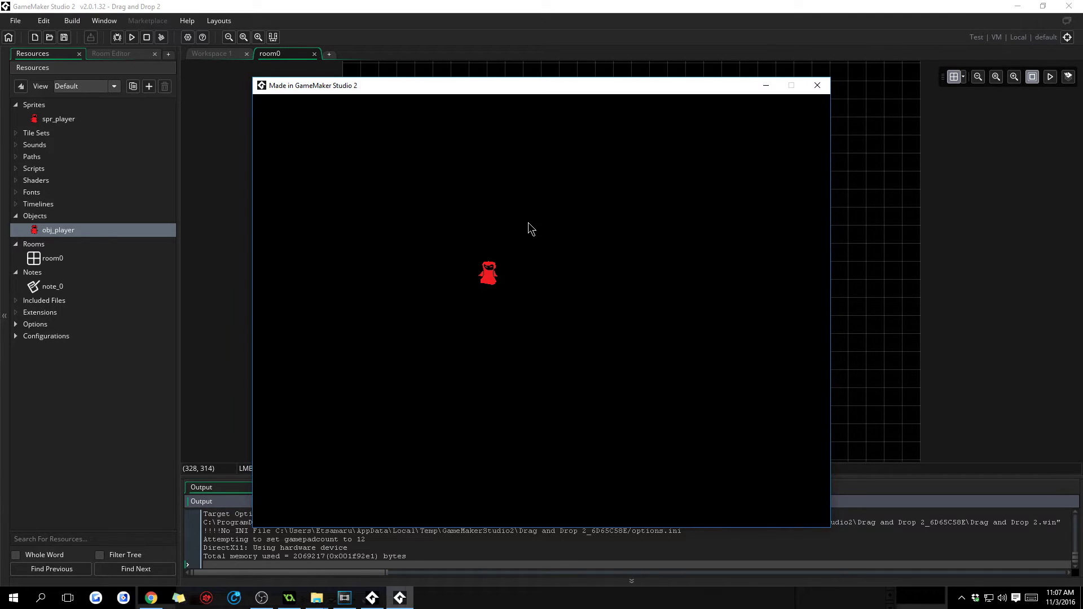
Walk the player right, left, up, down and diagonally with the arrow keys
key(Right)
key(Left)
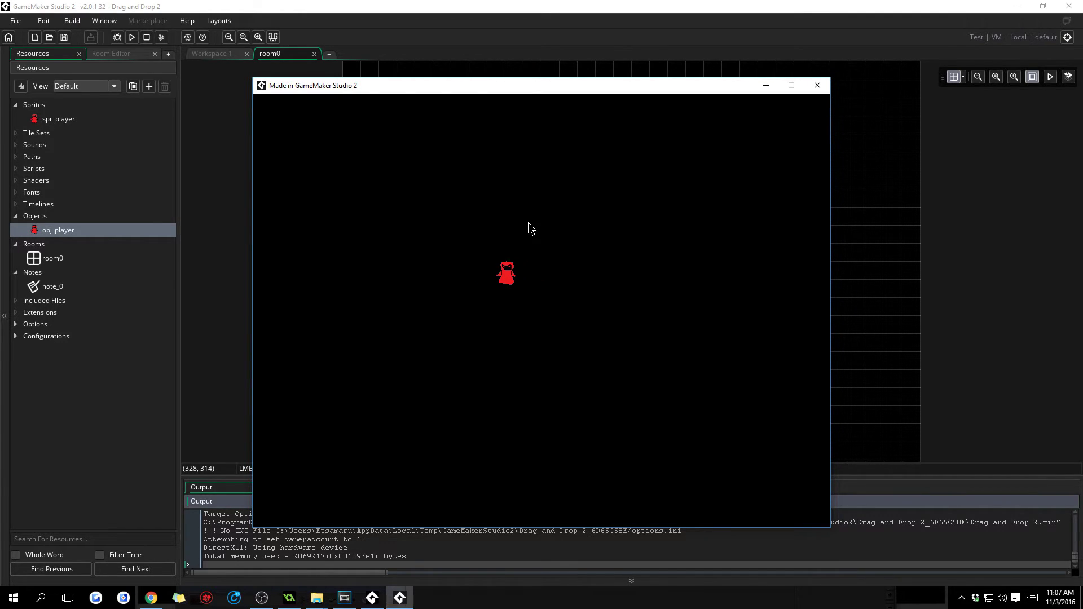
key(Up)
key(Down)
key(Right)
key(Up+Right)
key(Left+Down)
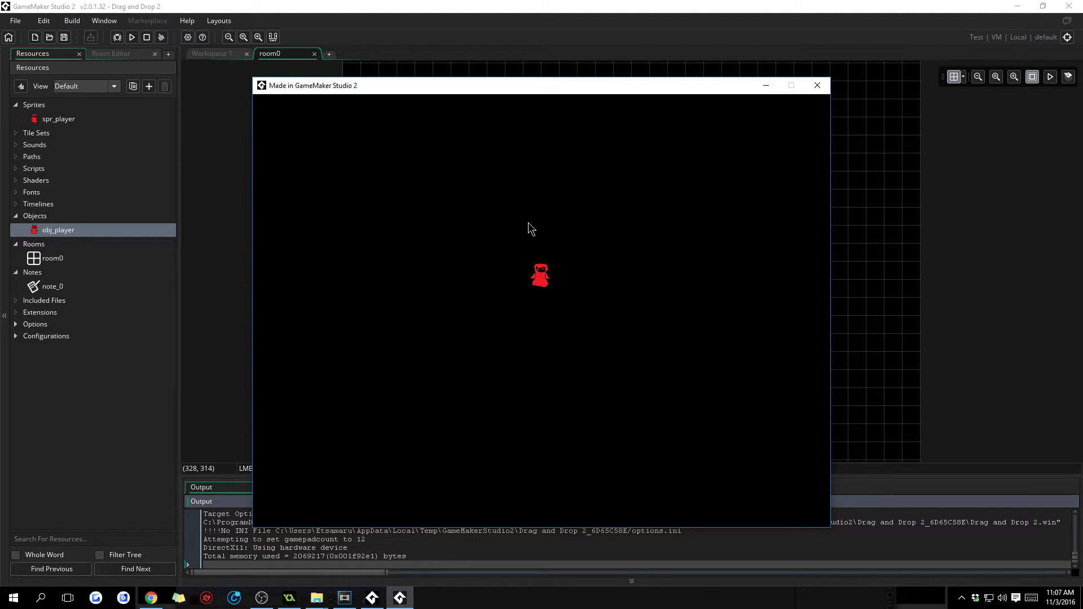
key(Down)
key(Right)
key(Up)
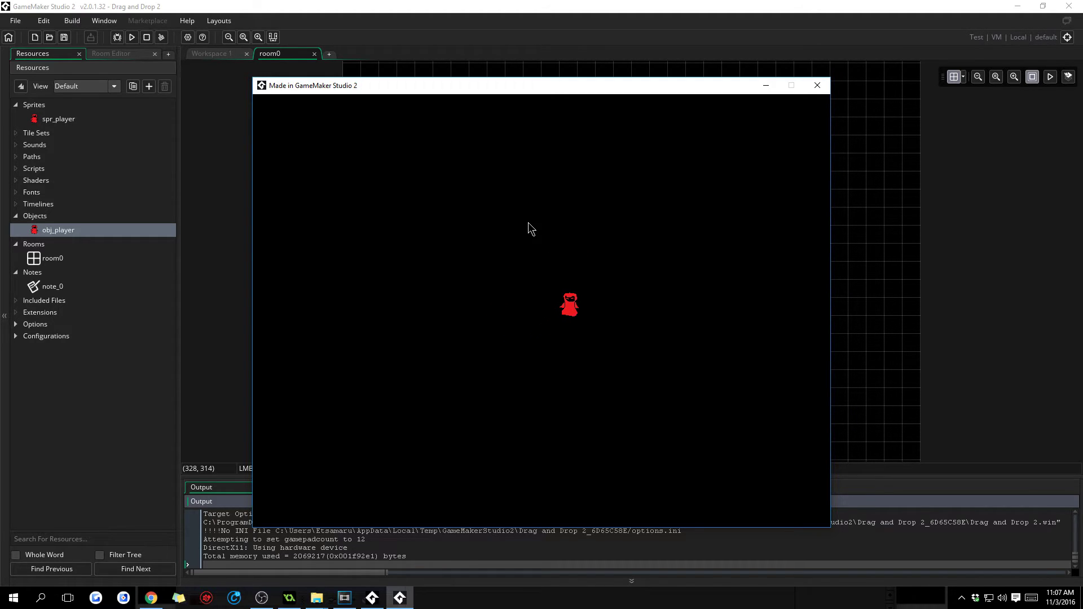
key(Right)
key(Down)
key(Left)
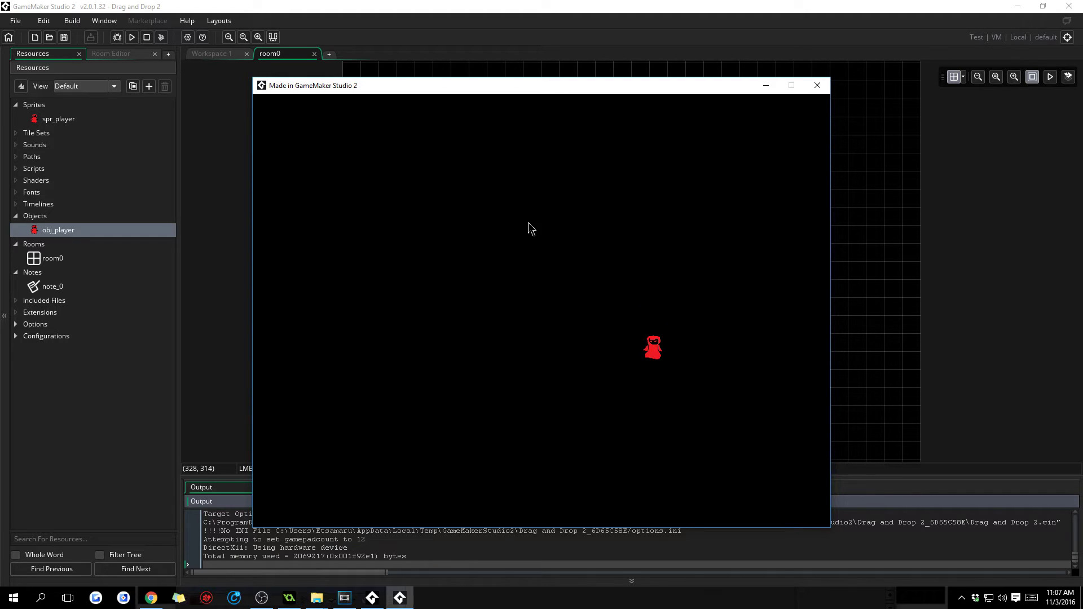
key(Up+Left)
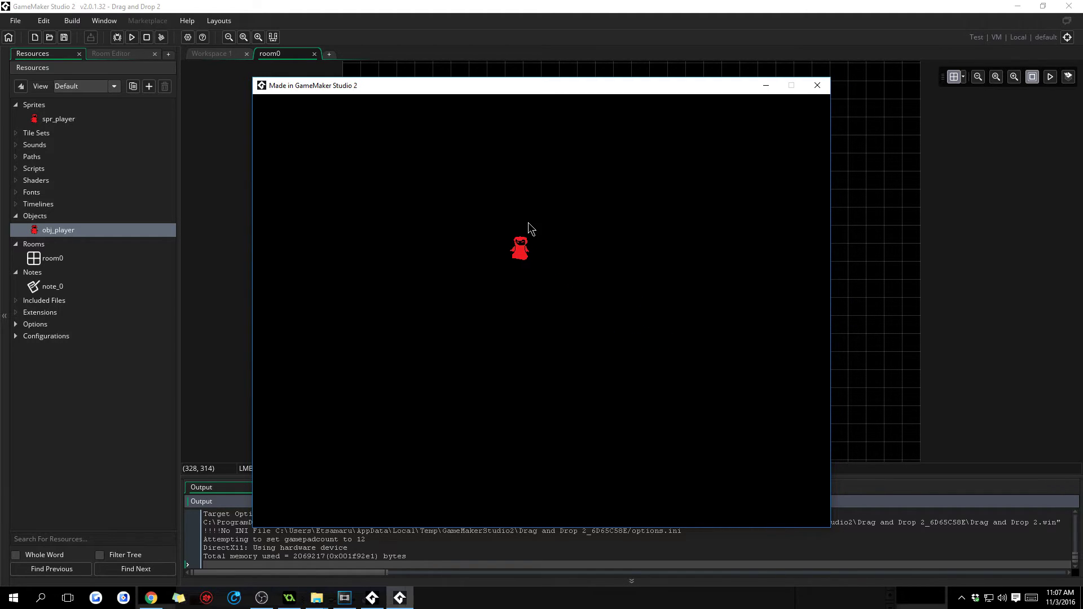
key(Down)
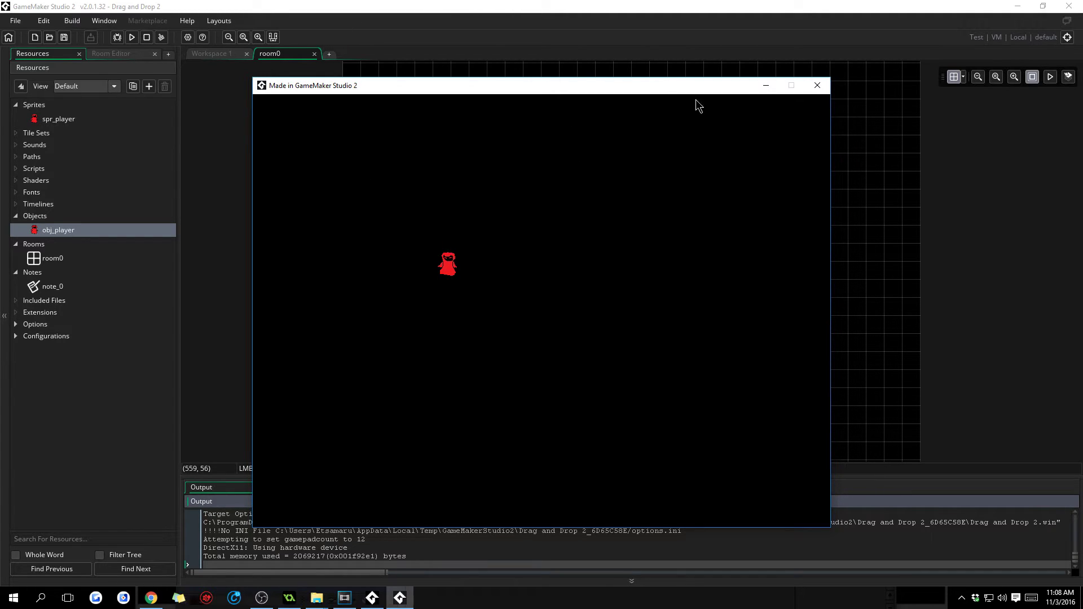
Close the test game and create a new sprite, sprite_1, under Sprites
click(817, 85)
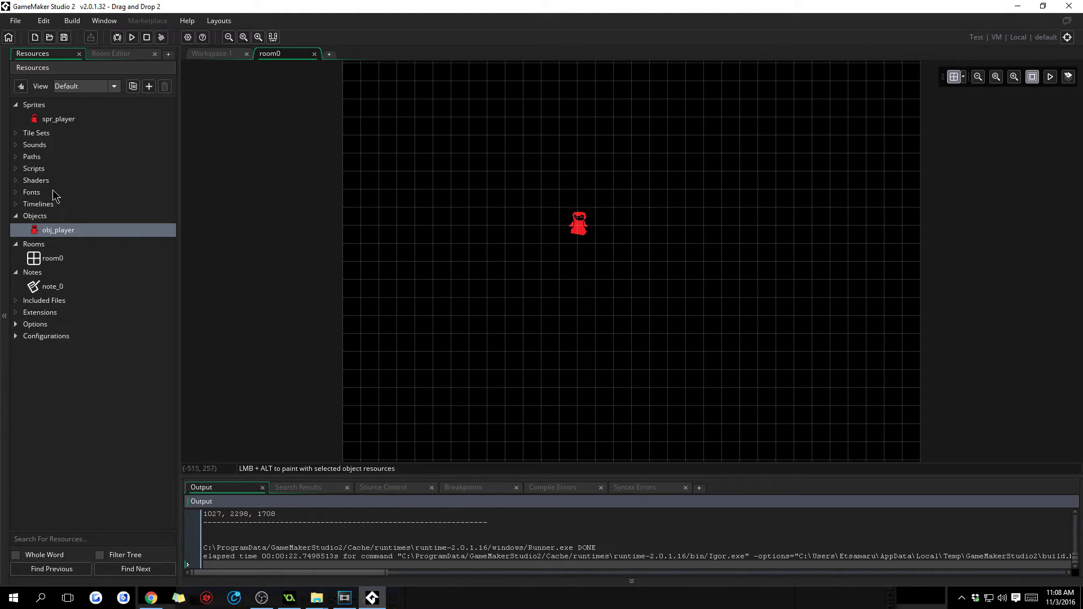
right_click(43, 118)
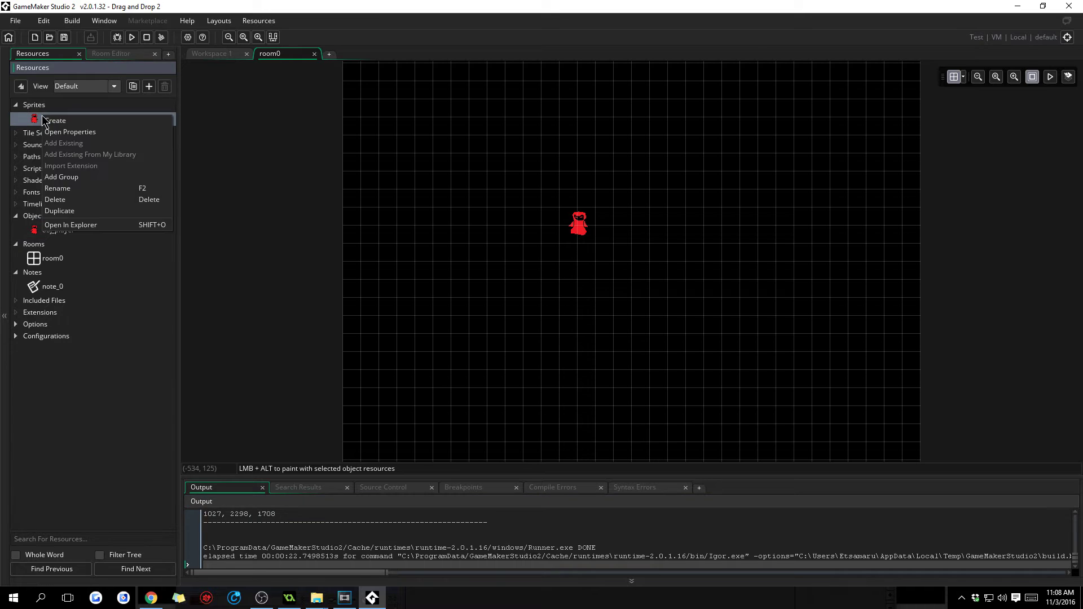
click(98, 121)
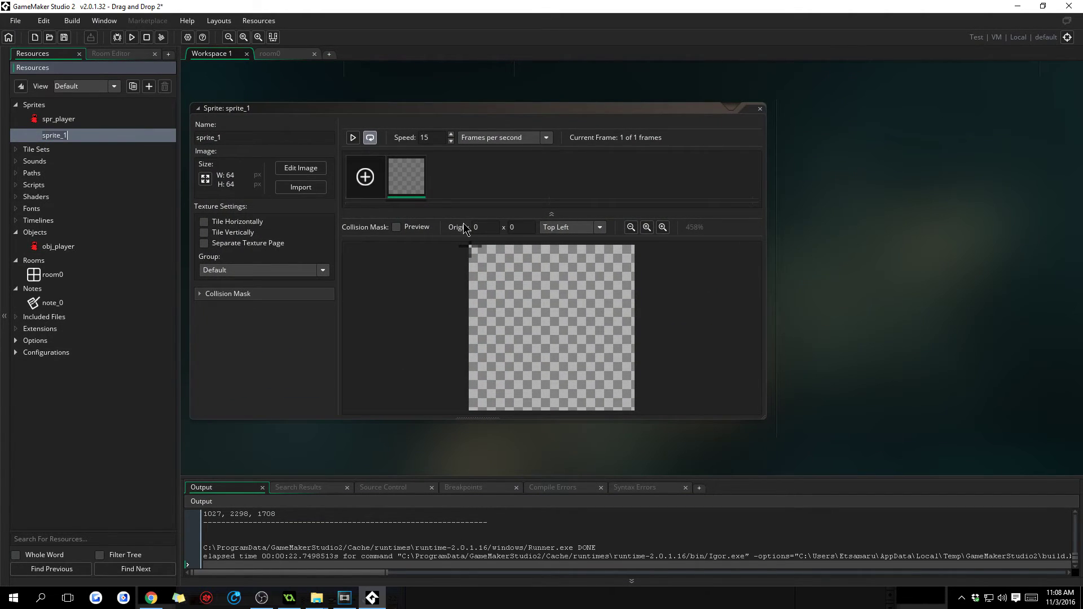
Toggle Tile Vertically on sprite_1, finally leaving it unchecked
click(243, 234)
click(244, 233)
click(251, 232)
click(253, 233)
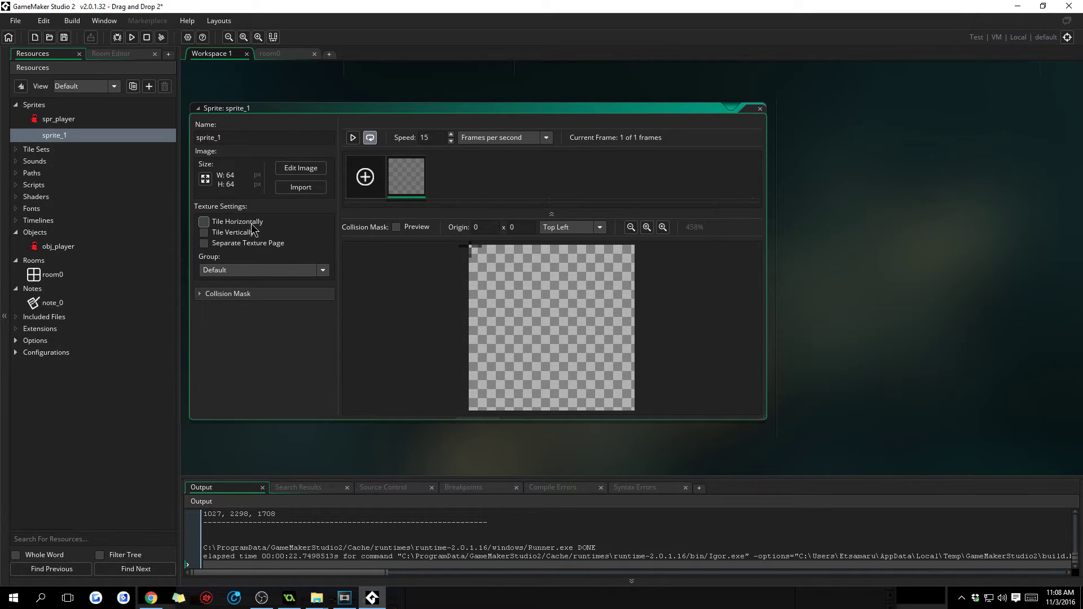
Open sprite_1's frame and draw light-green outlines along the edges and across the middle
double_click(421, 190)
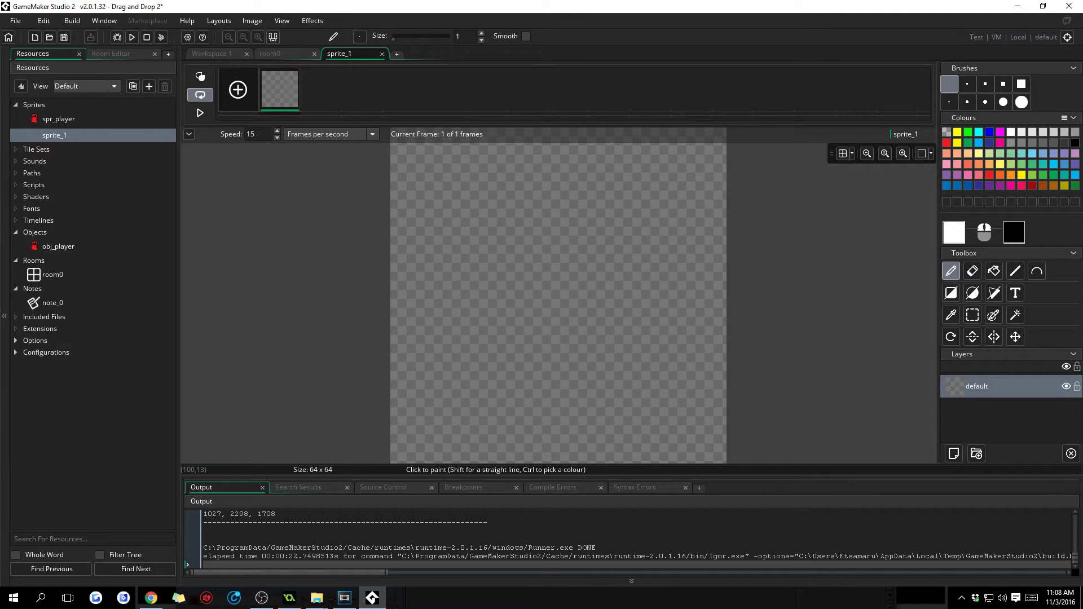
click(1001, 152)
click(1014, 162)
mouse_move(397, 209)
mouse_down()
mouse_move(424, 194)
mouse_move(514, 192)
mouse_move(572, 151)
mouse_move(667, 171)
mouse_move(730, 211)
mouse_move(511, 362)
mouse_move(533, 408)
mouse_up()
mouse_move(511, 359)
mouse_down()
mouse_move(535, 387)
mouse_move(502, 374)
mouse_move(439, 437)
mouse_move(519, 374)
mouse_move(532, 258)
mouse_move(566, 199)
mouse_move(567, 267)
mouse_move(621, 361)
mouse_up()
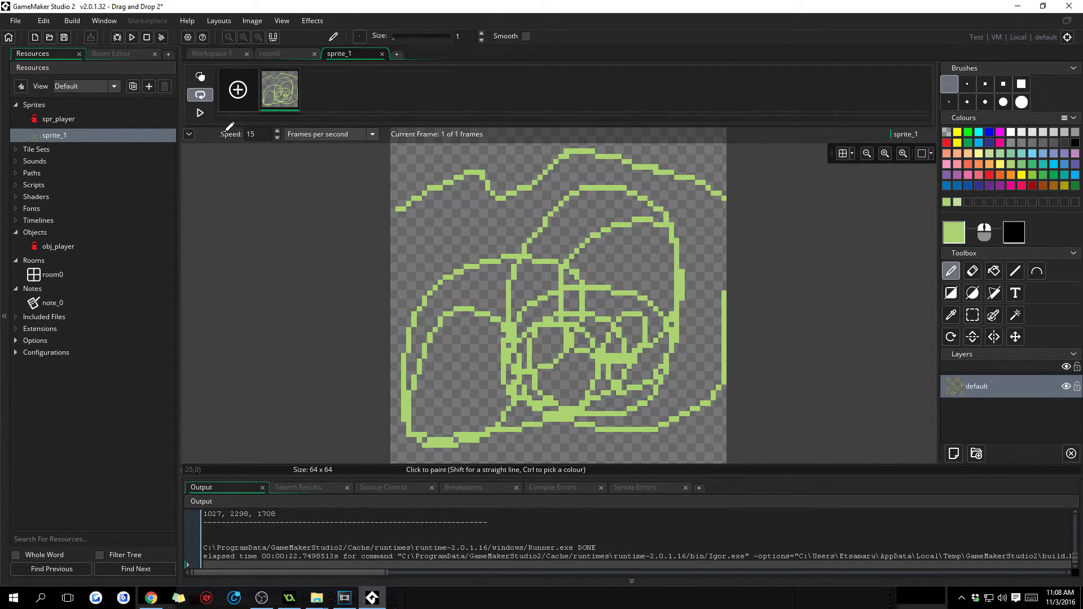
Flood-fill the enclosed loops, background and remaining gaps with mid-green
click(994, 271)
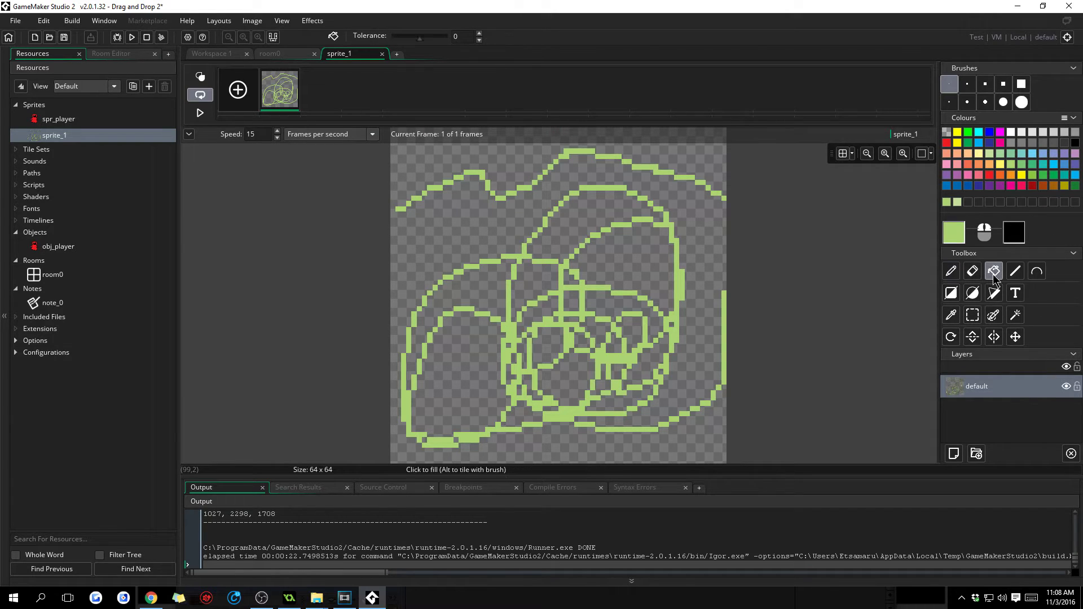
right_click(1021, 163)
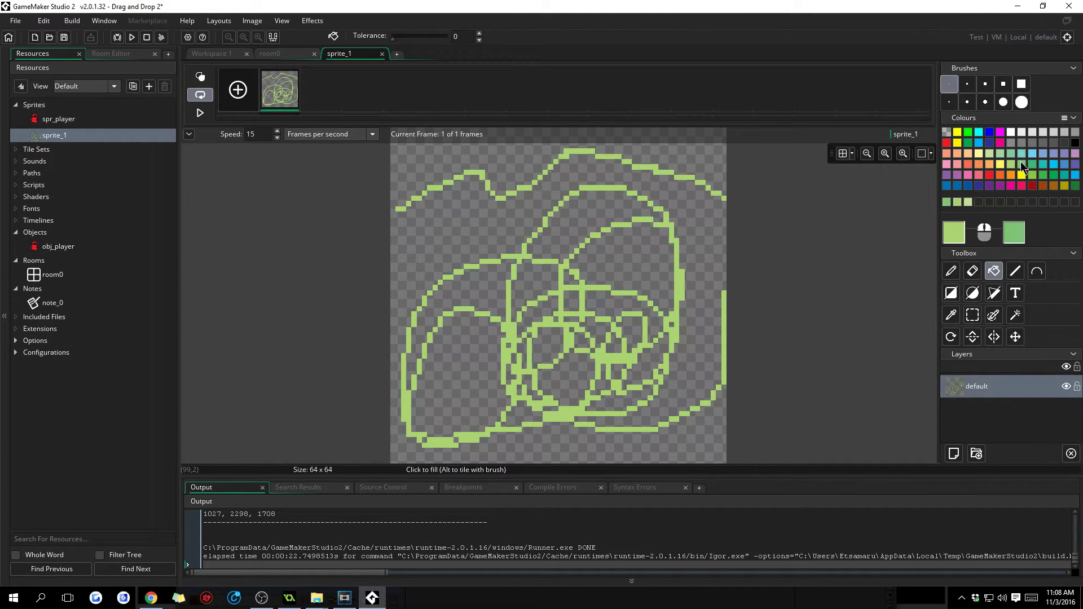
right_click(656, 262)
right_click(701, 304)
right_click(564, 364)
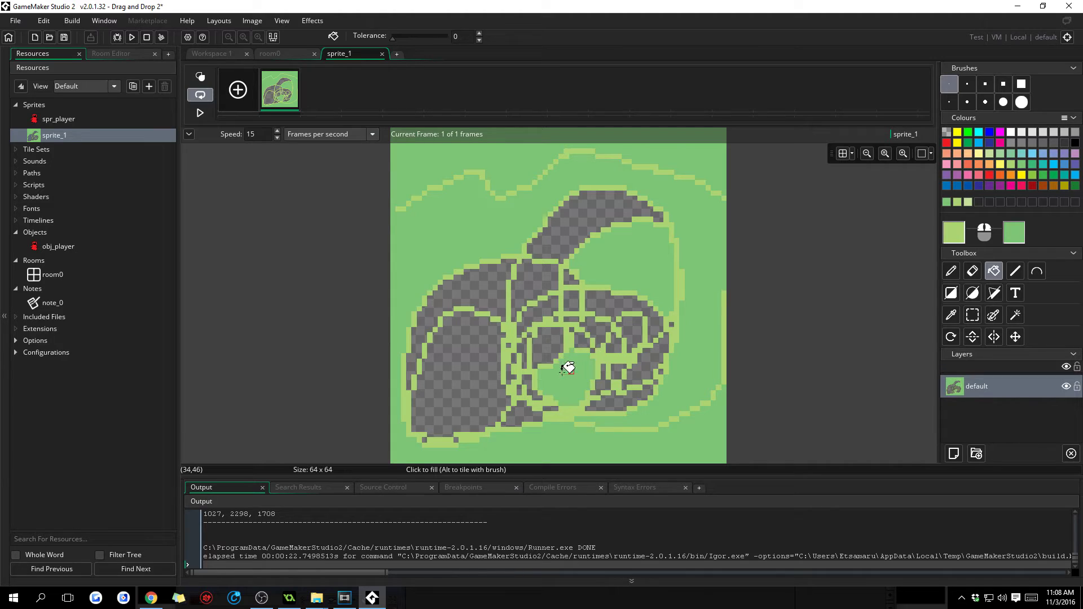
right_click(468, 373)
right_click(490, 294)
right_click(543, 275)
right_click(535, 326)
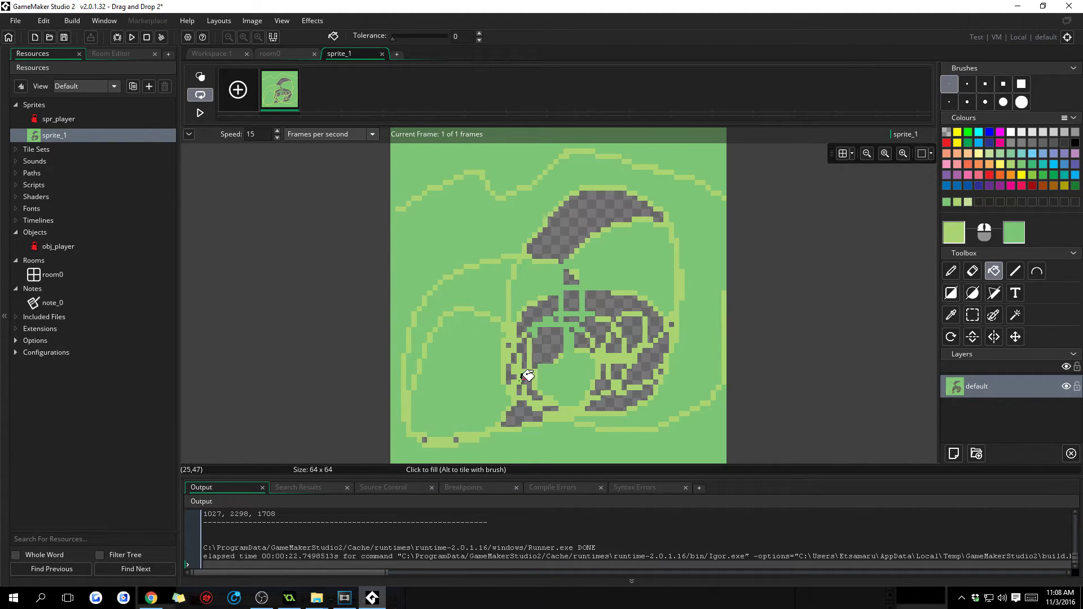
right_click(526, 376)
right_click(518, 439)
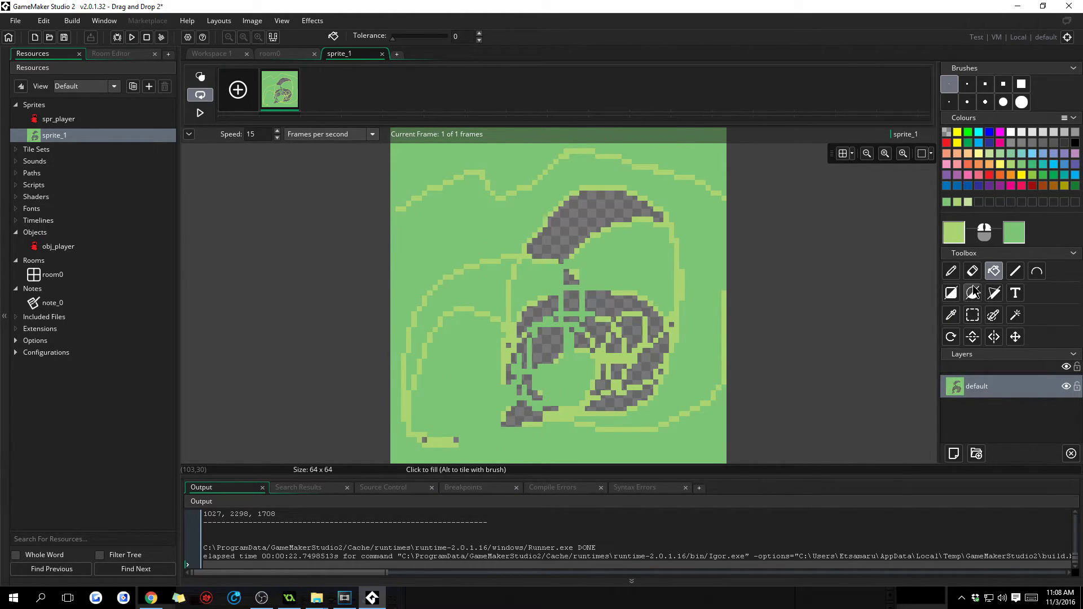
With the size-31 round brush, paint green then pale green broadly over the sprite
click(951, 272)
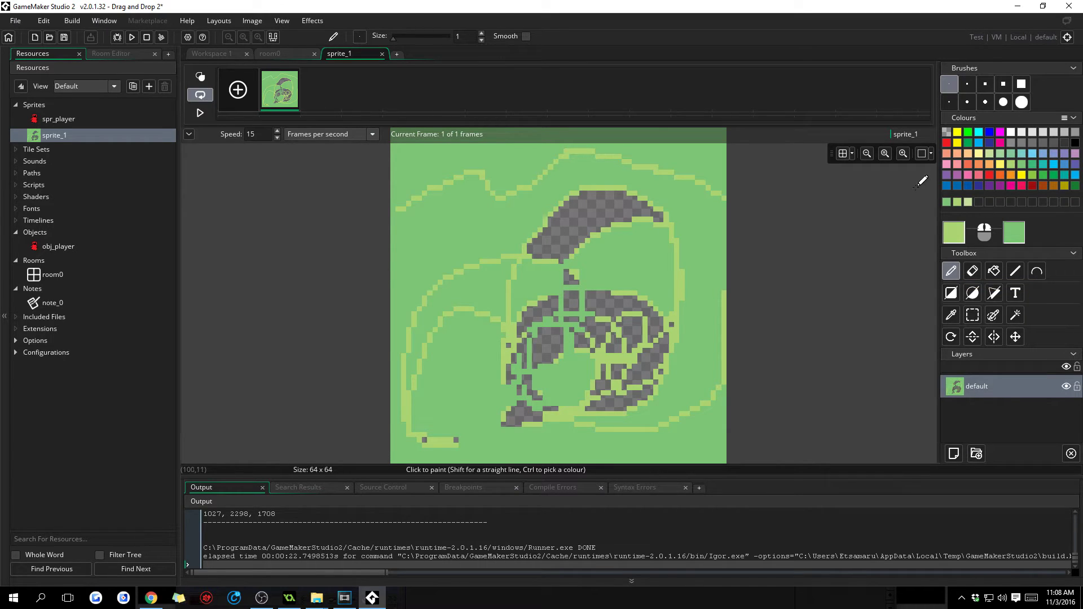
click(1022, 102)
mouse_move(620, 259)
mouse_down()
mouse_move(634, 345)
mouse_move(563, 265)
mouse_move(446, 344)
mouse_up()
click(989, 153)
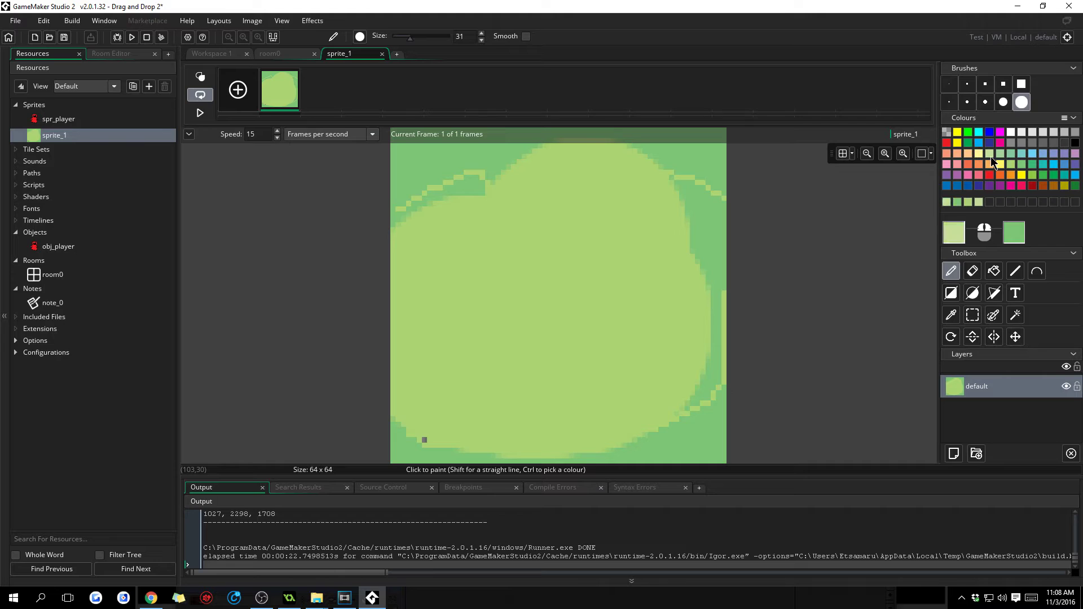
click(614, 314)
mouse_move(613, 314)
mouse_down()
mouse_move(508, 350)
mouse_move(622, 237)
mouse_move(630, 280)
mouse_move(366, 61)
mouse_up()
Undo the last pale-green stroke and create a new tile set
key(ctrl+z)
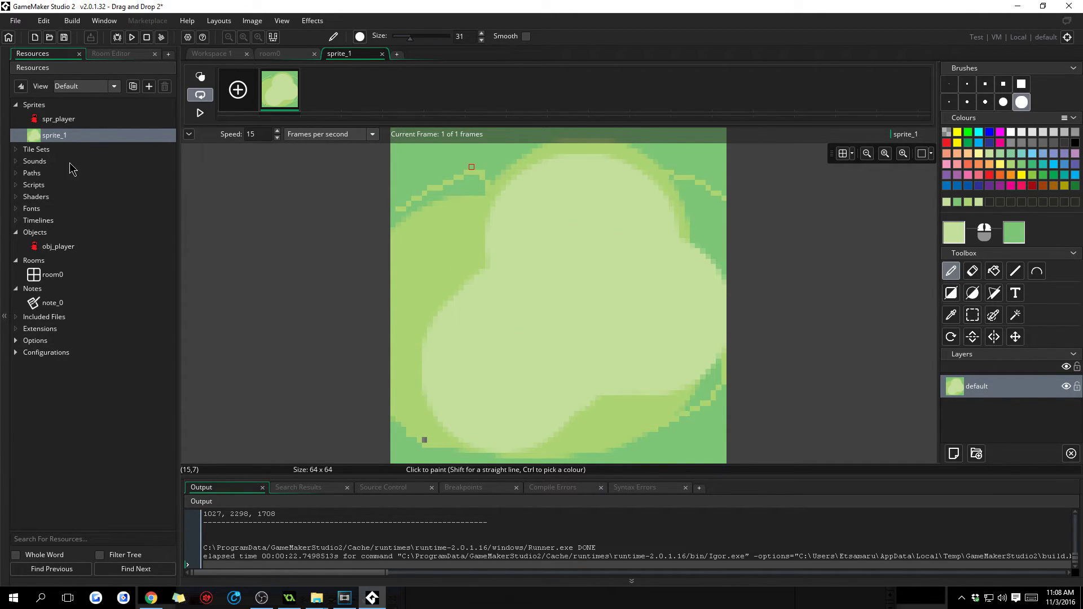
click(39, 197)
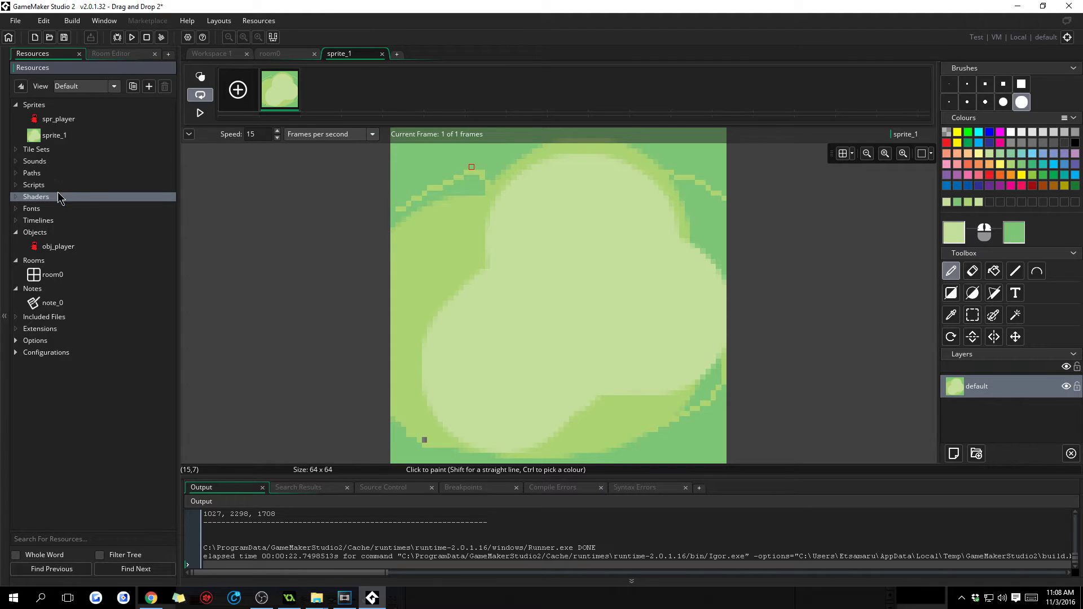
right_click(44, 150)
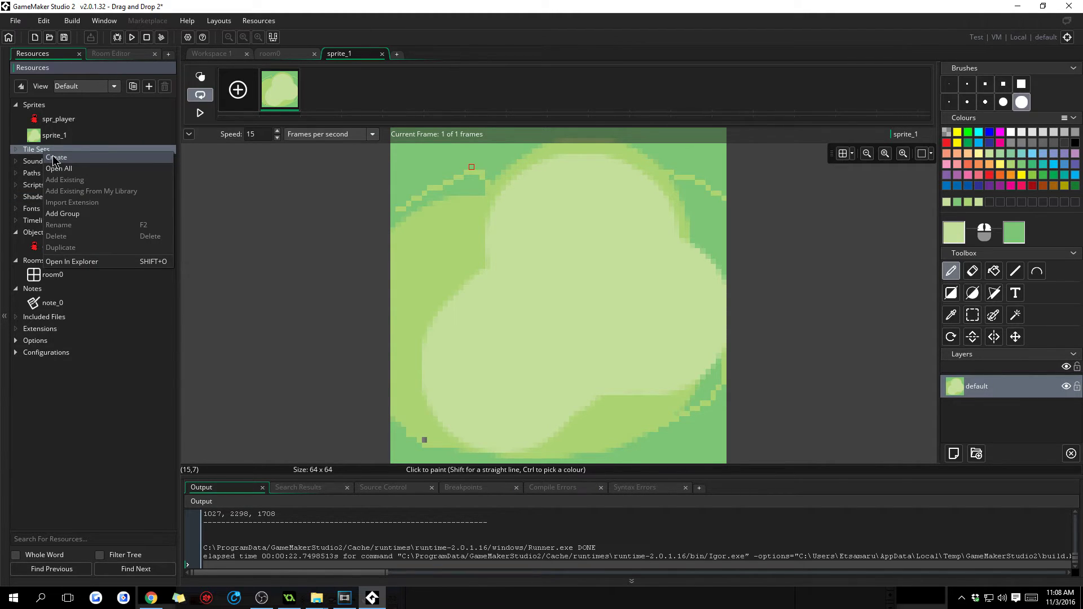
click(55, 158)
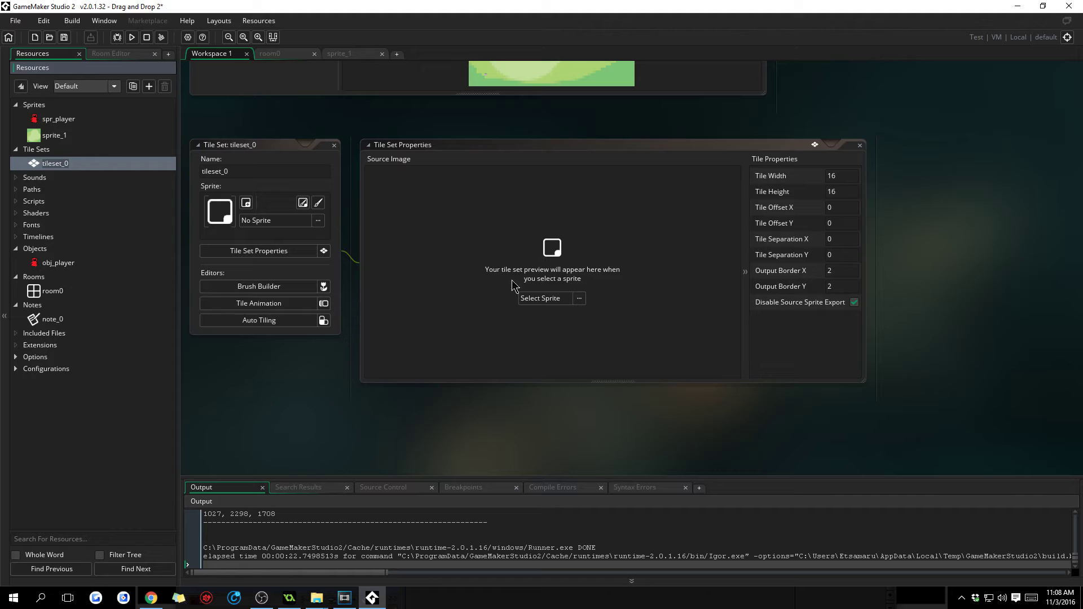
Set the tile set's image to sprite_1 and rename it til_main
click(540, 298)
click(724, 328)
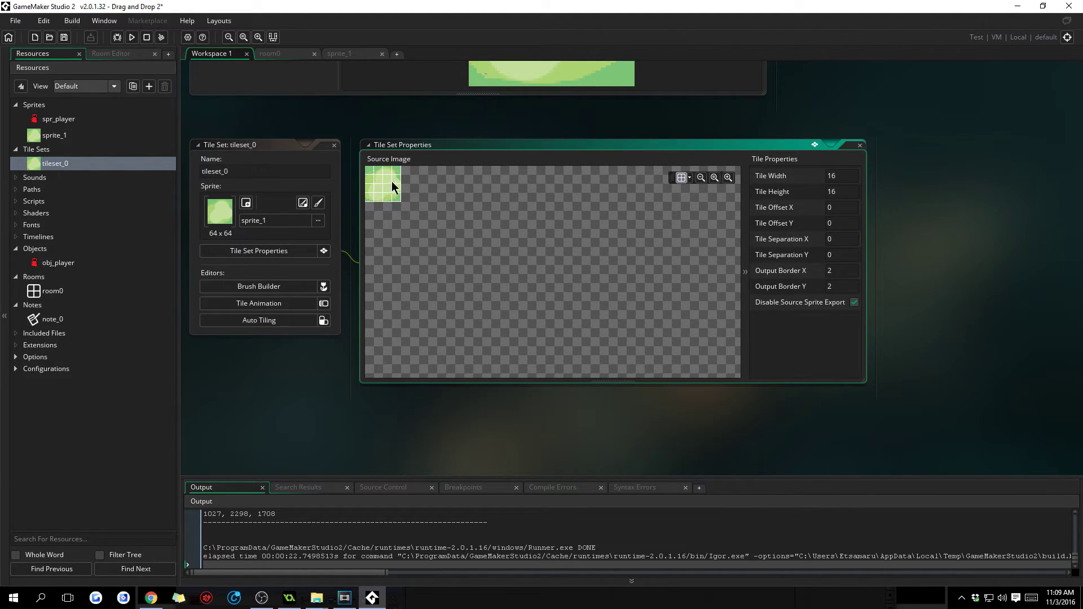
scroll(397, 180, up, 3)
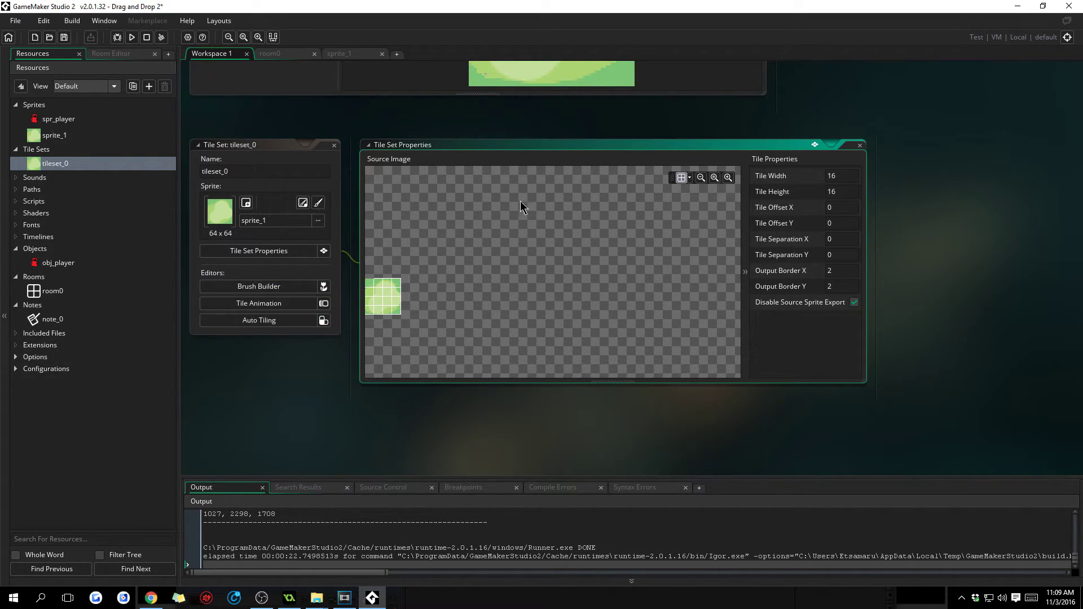
click(252, 173)
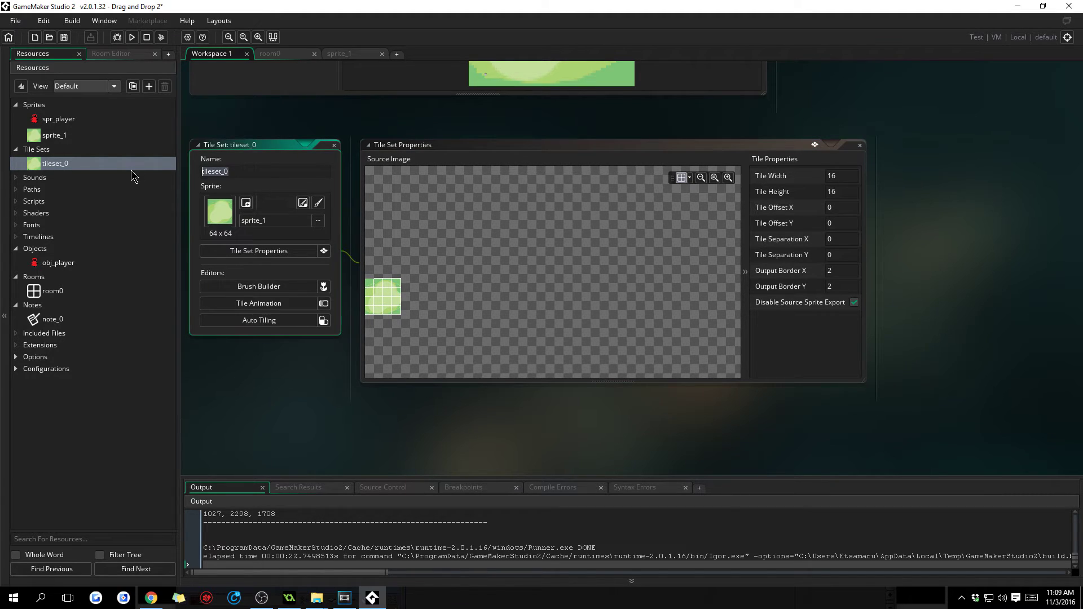
text(til_main)
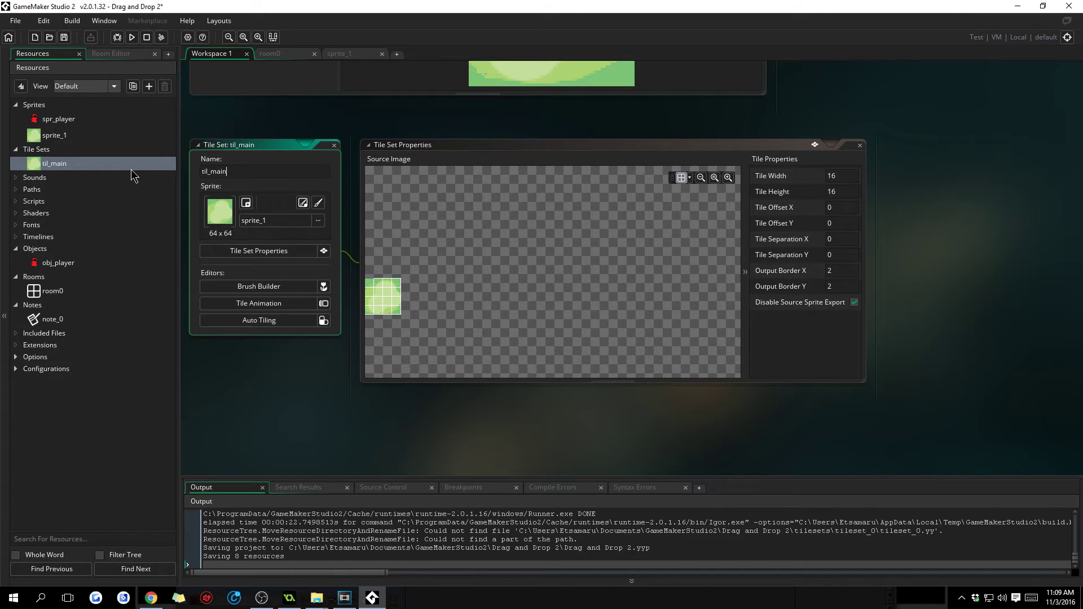
Open room0 and toggle visibility of the Instances, Background and all layers off and on
double_click(54, 291)
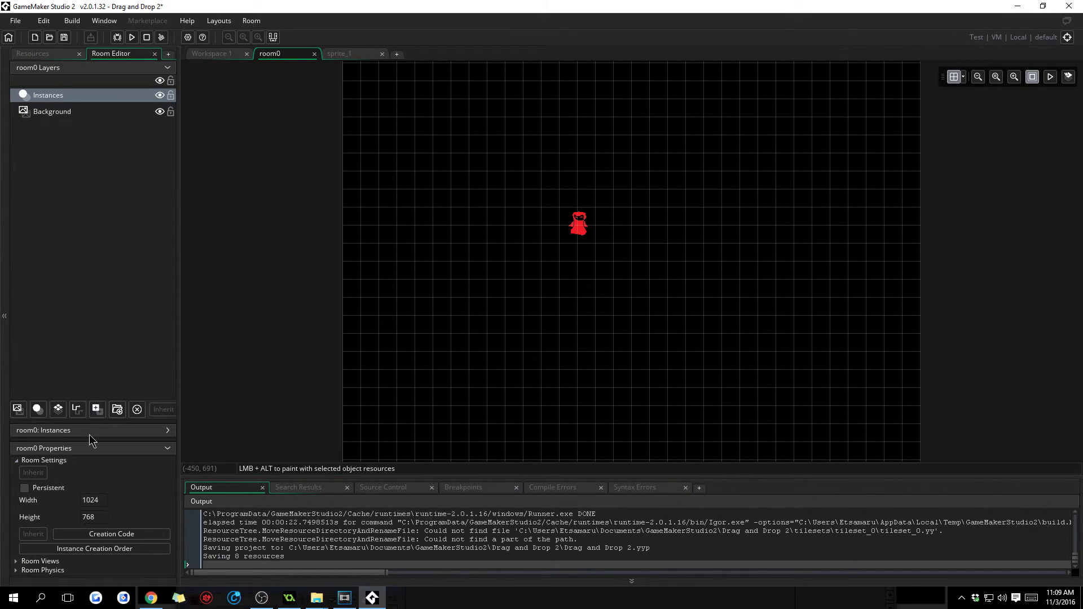
click(85, 113)
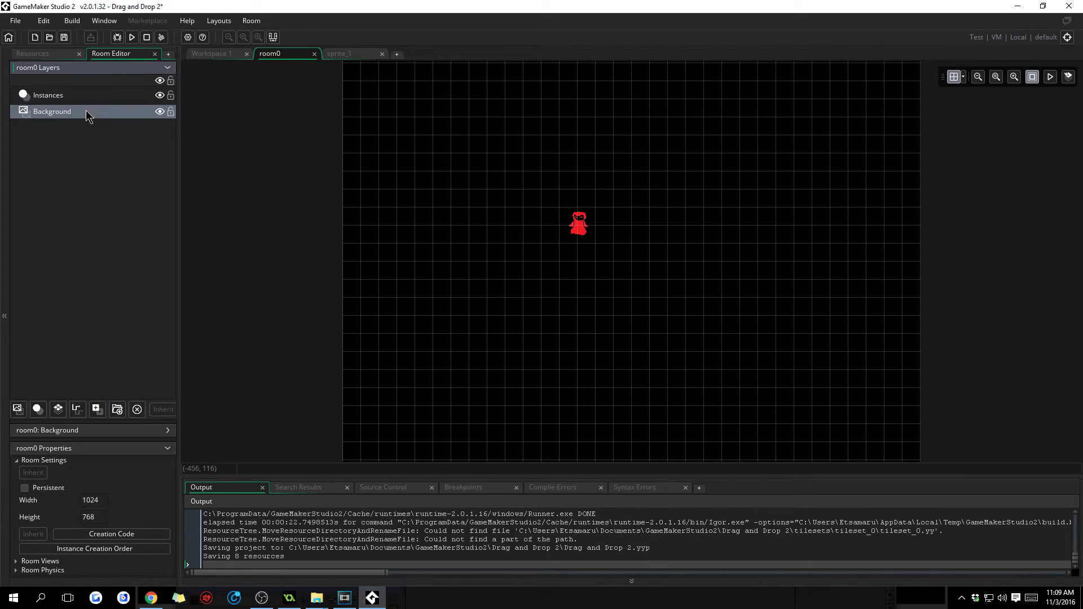
click(161, 96)
click(160, 96)
click(160, 96)
click(160, 95)
click(160, 96)
click(160, 96)
click(158, 112)
click(159, 112)
click(161, 82)
click(161, 82)
Lock the Instances layer; dropping til_main into the room is rejected with a warning
click(171, 96)
click(31, 53)
drag(52, 170, 426, 260)
click(546, 317)
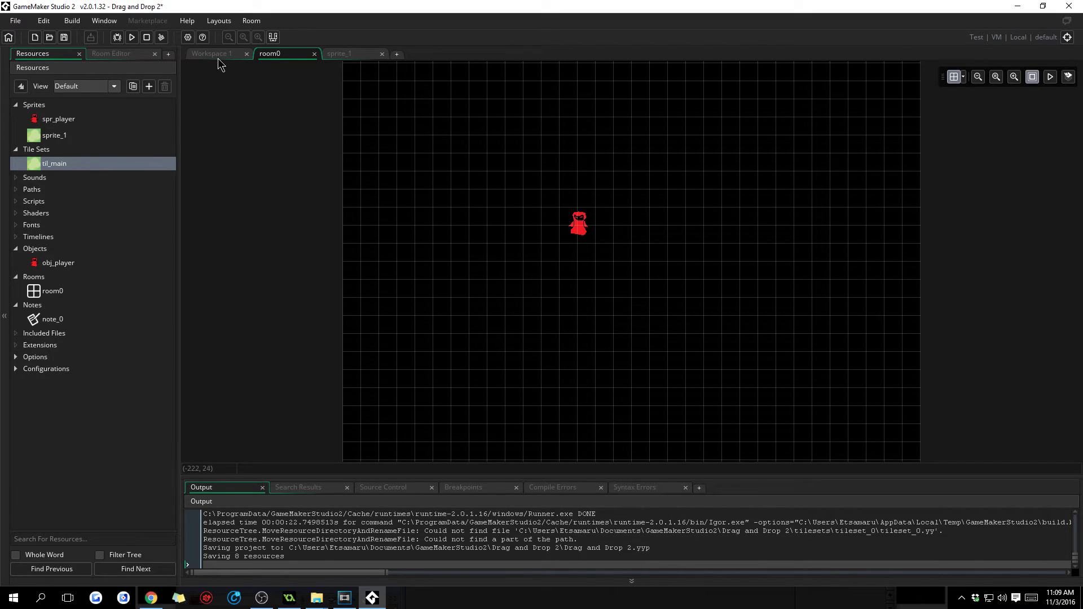
click(124, 56)
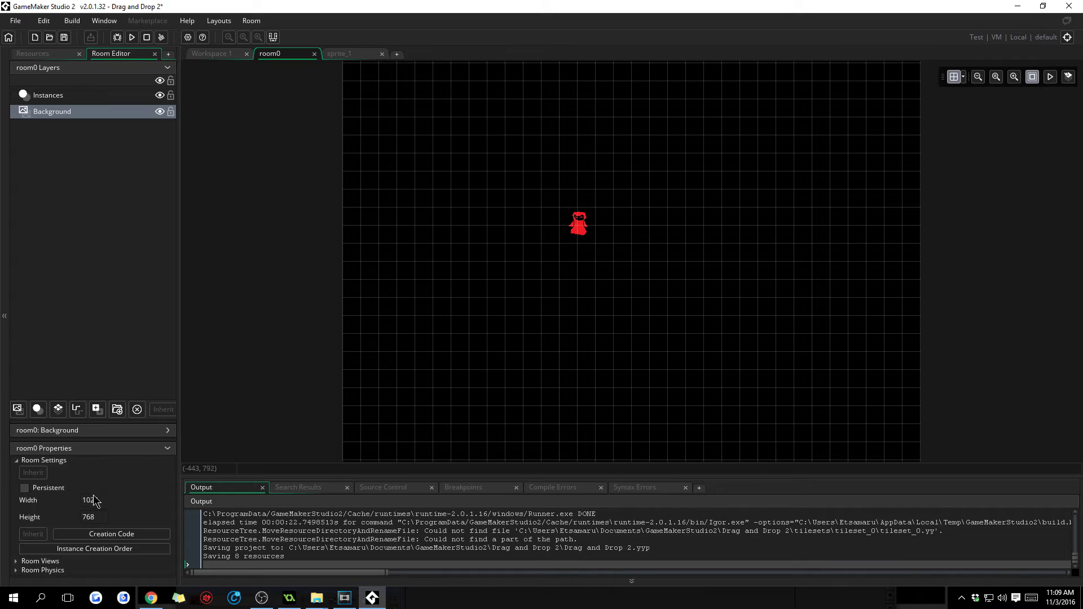
Add a new tile layer, Tiles_1, from the Background layer's Add Layer menu
click(110, 249)
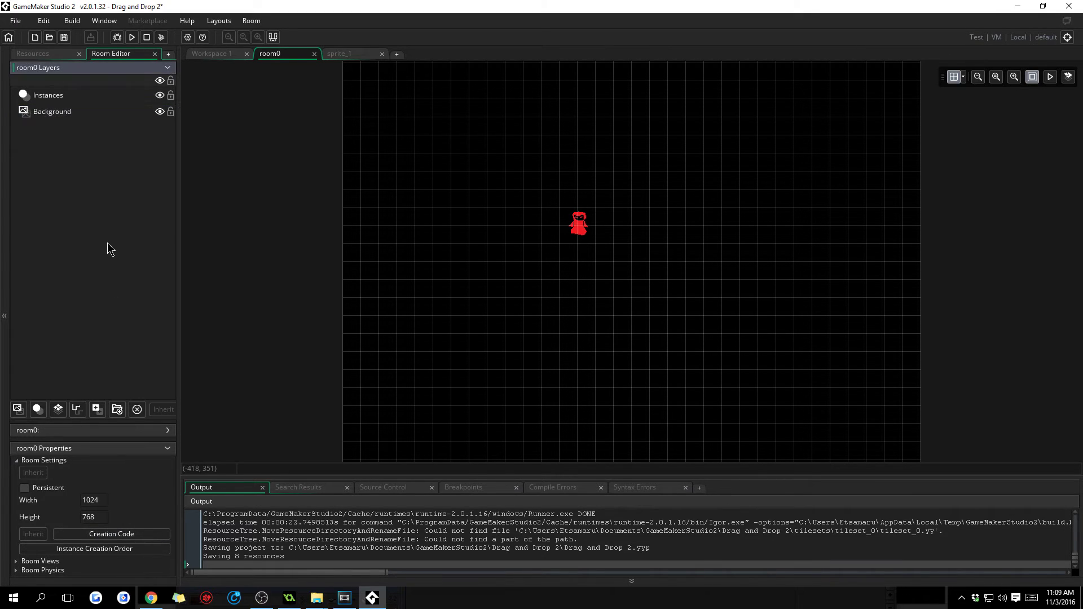
click(79, 111)
right_click(77, 112)
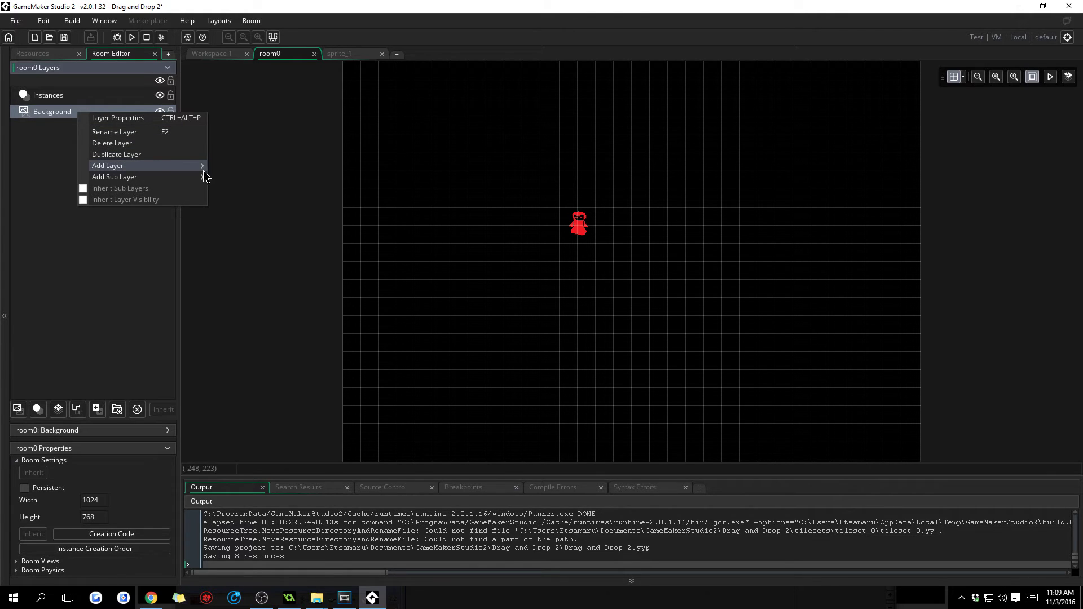
mouse_move(195, 169)
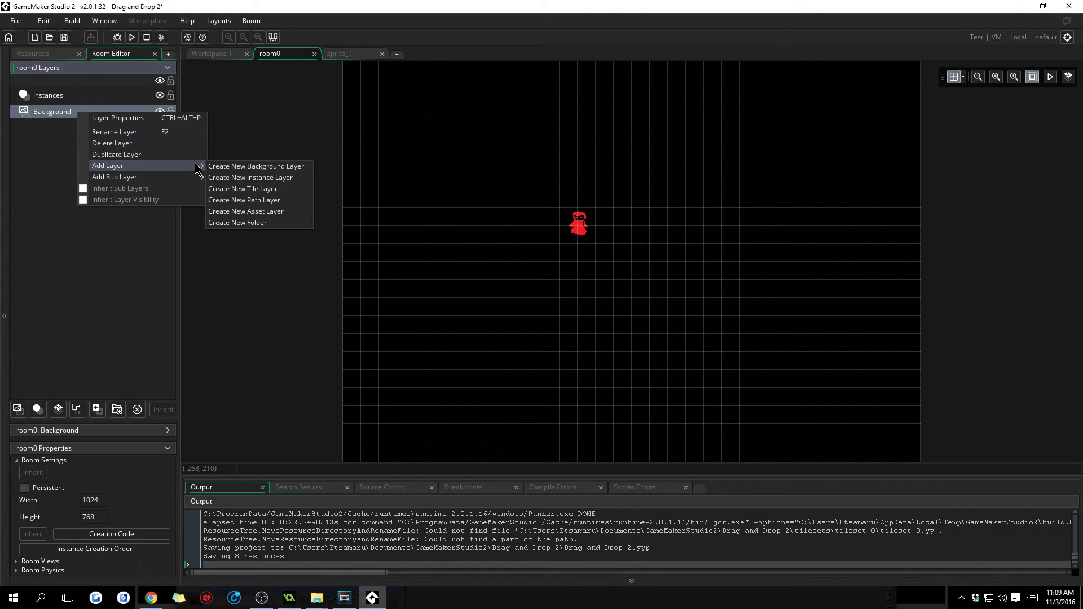
click(281, 189)
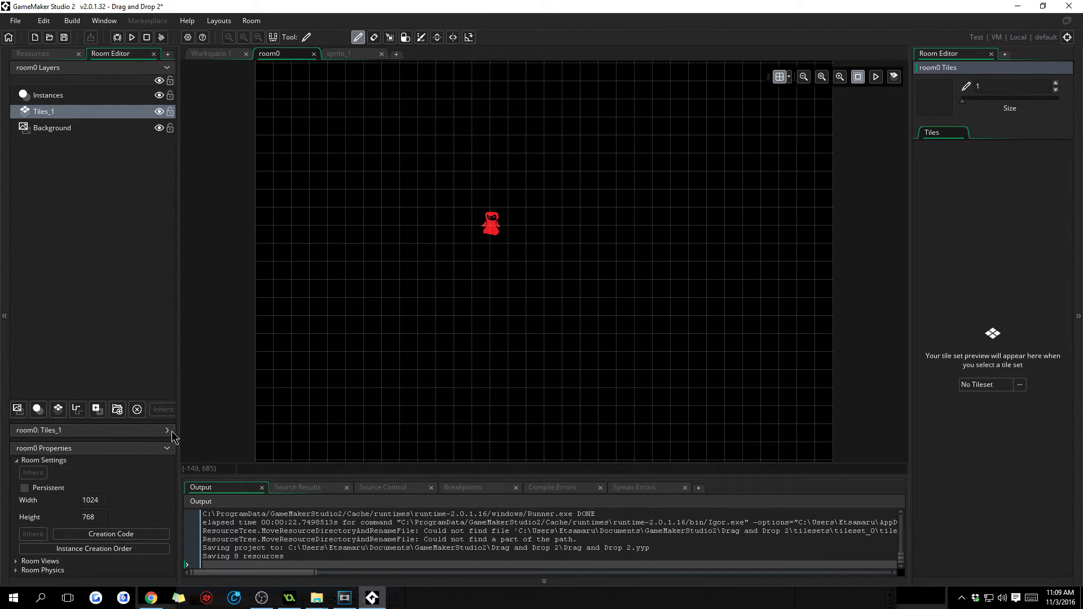
Assign the til_main tile set to the Tiles_1 layer
click(65, 431)
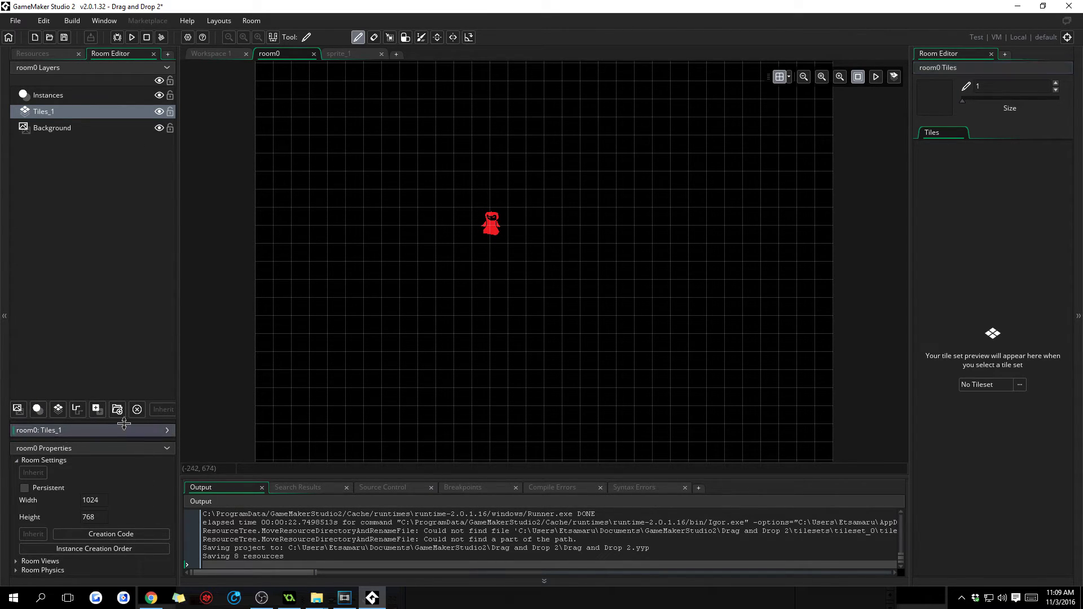
click(167, 430)
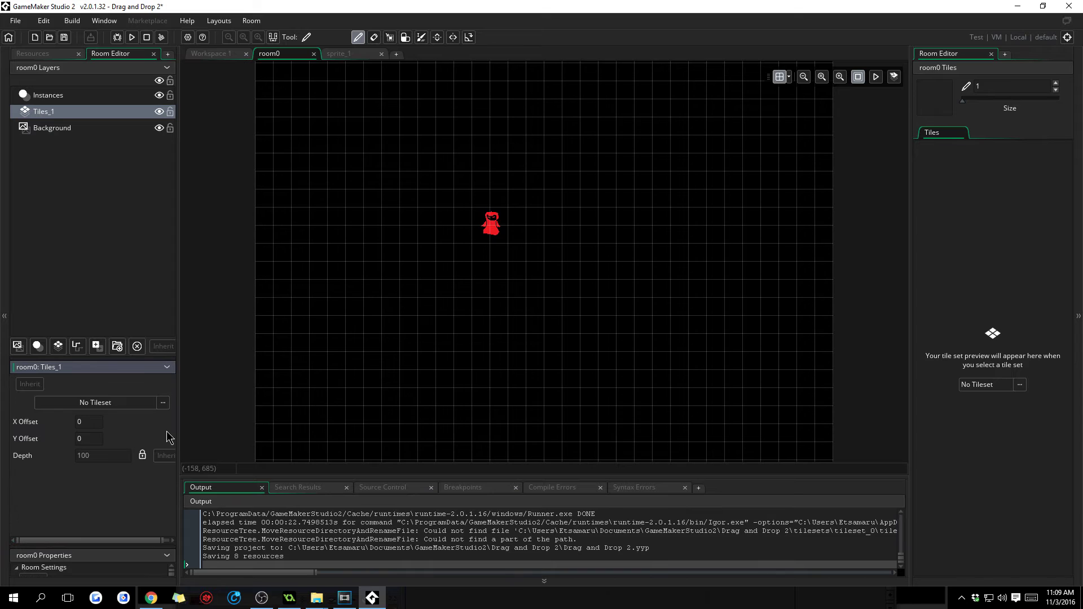
click(116, 403)
click(244, 261)
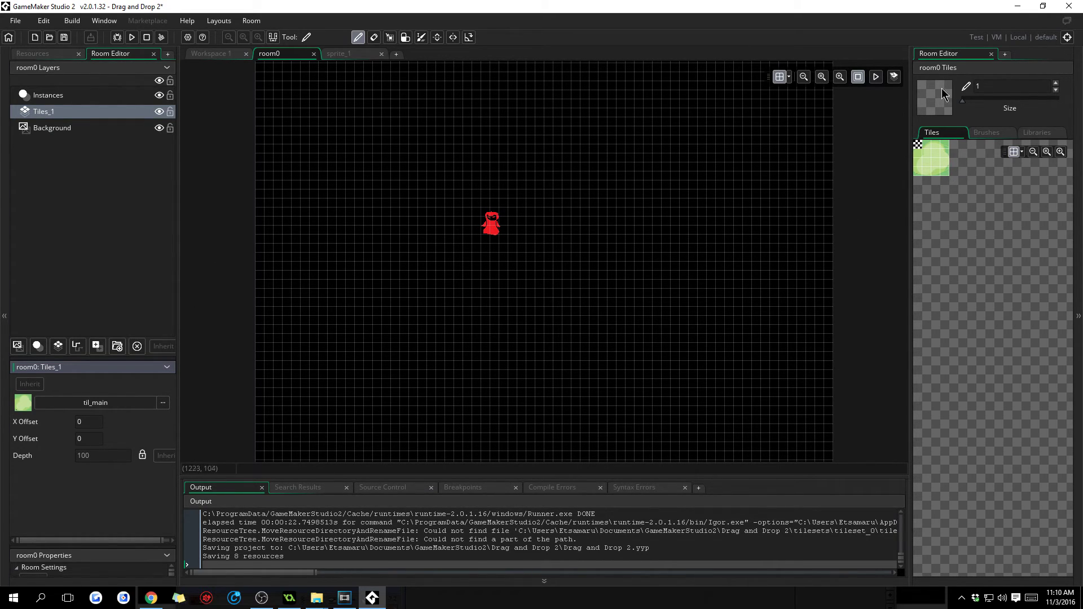
Paint single green tiles around the player to start the island
click(935, 164)
mouse_move(632, 247)
mouse_down()
mouse_move(617, 293)
mouse_move(577, 299)
mouse_move(671, 313)
mouse_move(670, 295)
mouse_move(539, 311)
mouse_up()
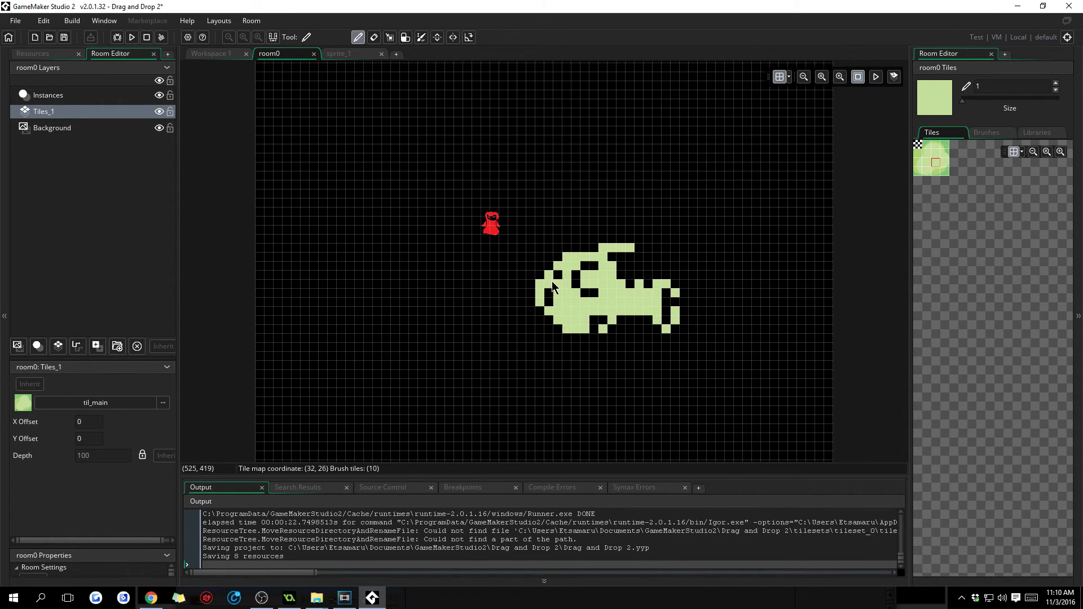
mouse_move(551, 287)
mouse_down()
mouse_move(496, 265)
mouse_move(567, 242)
mouse_move(535, 271)
mouse_move(486, 285)
mouse_move(545, 333)
mouse_move(639, 266)
mouse_up()
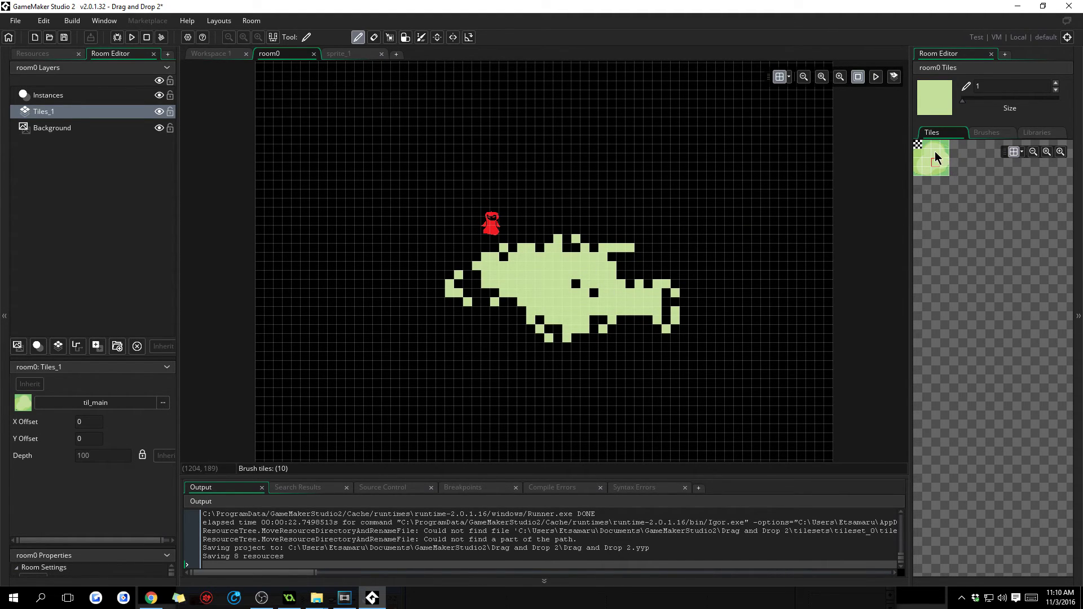
Use a 3x3 grass tile brush to enlarge the island and fill its holes and edges
drag(931, 160, 963, 186)
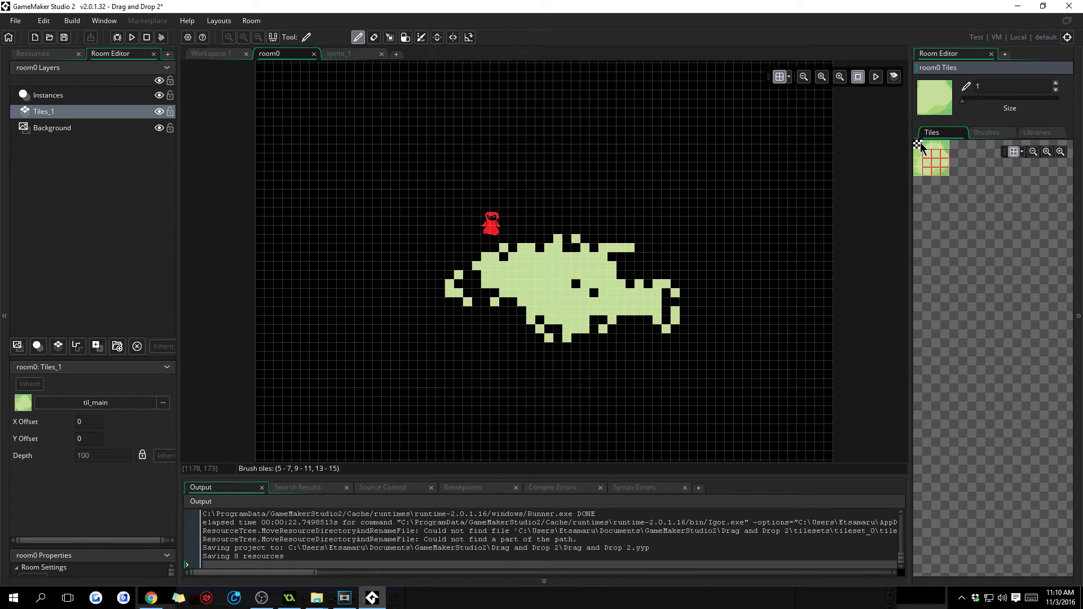
mouse_move(530, 240)
mouse_down()
mouse_move(476, 290)
mouse_move(418, 303)
mouse_move(563, 246)
mouse_move(439, 283)
mouse_move(498, 280)
mouse_move(544, 338)
mouse_move(577, 268)
mouse_move(496, 251)
mouse_move(568, 306)
mouse_up()
mouse_move(632, 270)
mouse_down()
mouse_move(449, 258)
mouse_move(368, 189)
mouse_move(514, 176)
mouse_move(429, 237)
mouse_move(455, 191)
mouse_up()
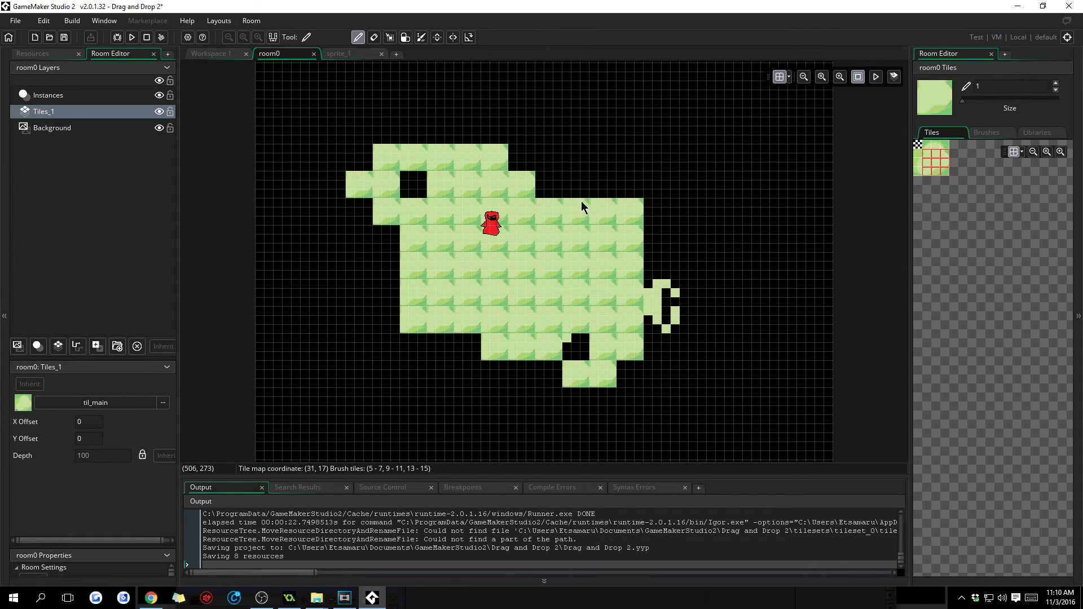
mouse_move(582, 207)
mouse_down()
mouse_move(508, 188)
mouse_move(393, 184)
mouse_up()
mouse_move(612, 210)
mouse_down()
mouse_move(554, 181)
mouse_move(552, 284)
mouse_up()
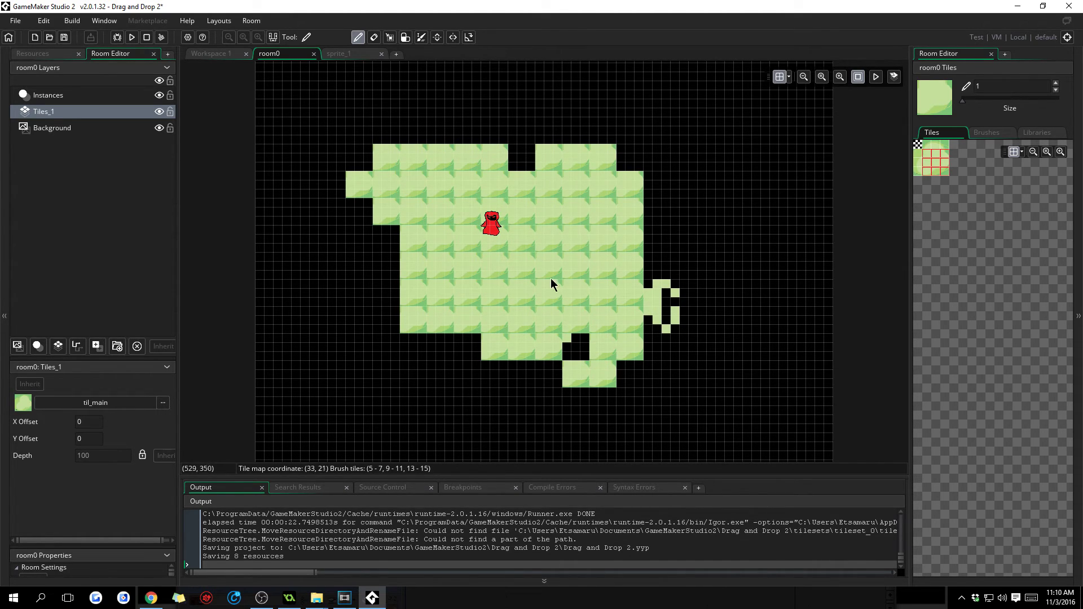
mouse_move(589, 367)
mouse_down()
mouse_move(488, 370)
mouse_move(380, 343)
mouse_move(660, 370)
mouse_move(677, 277)
mouse_move(659, 336)
mouse_move(649, 180)
mouse_move(498, 163)
mouse_move(367, 174)
mouse_move(377, 346)
mouse_move(356, 259)
mouse_move(111, 17)
mouse_up()
Save and run the game, walking the player right, down, up and left over the grass
click(132, 37)
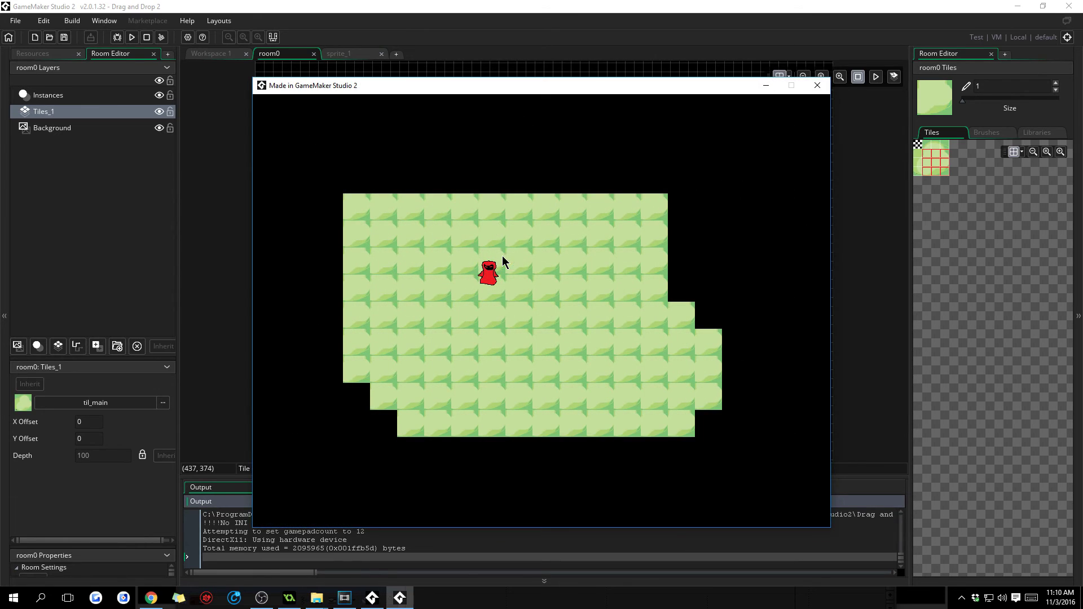
key(Right)
key(Down)
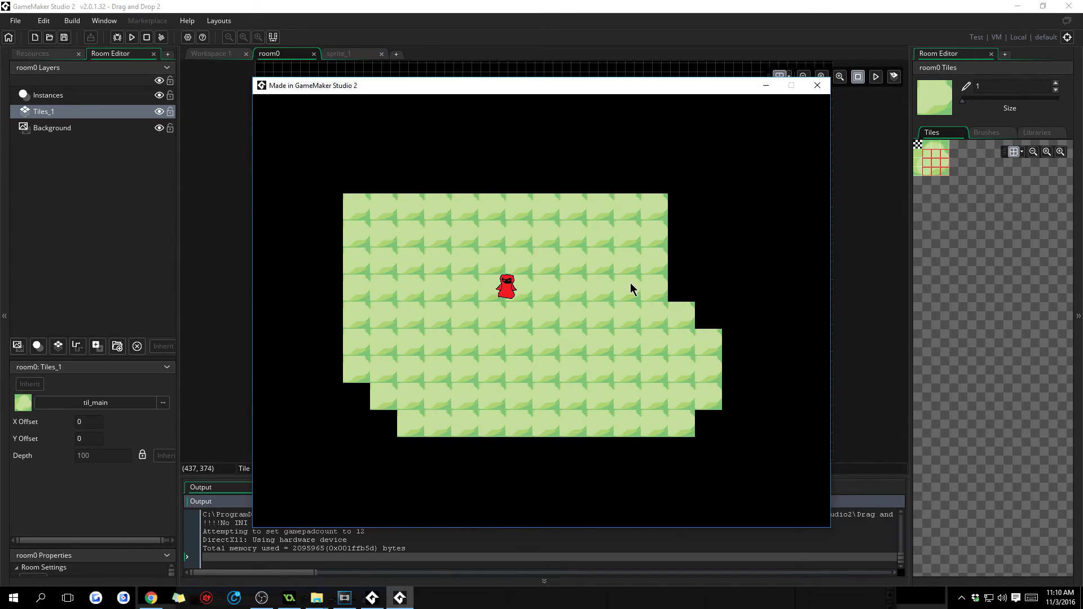
key(Right)
key(Down)
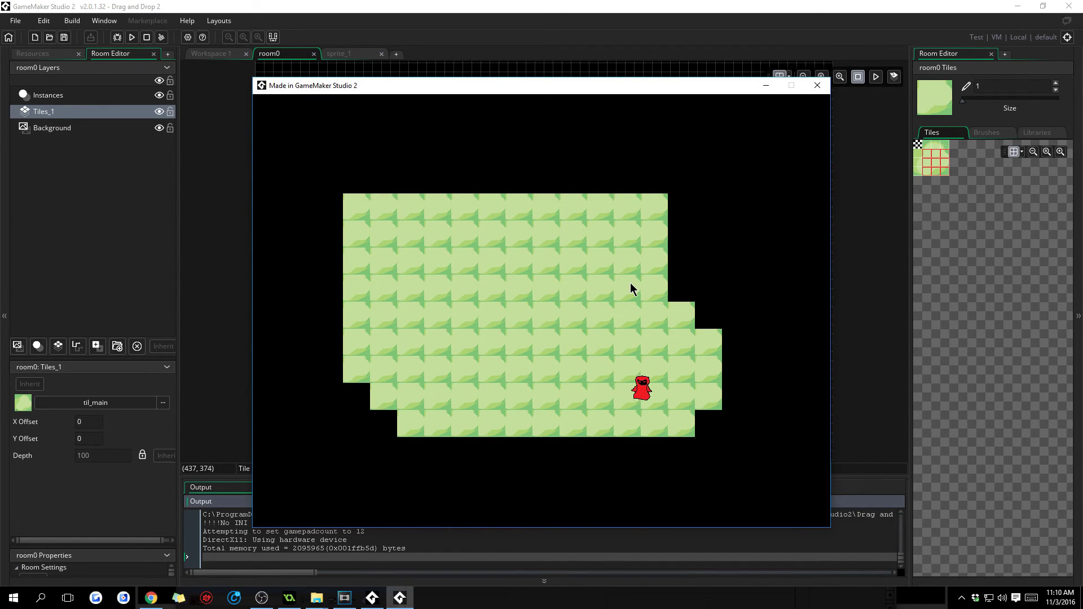
key(Up)
key(Up)
key(Left)
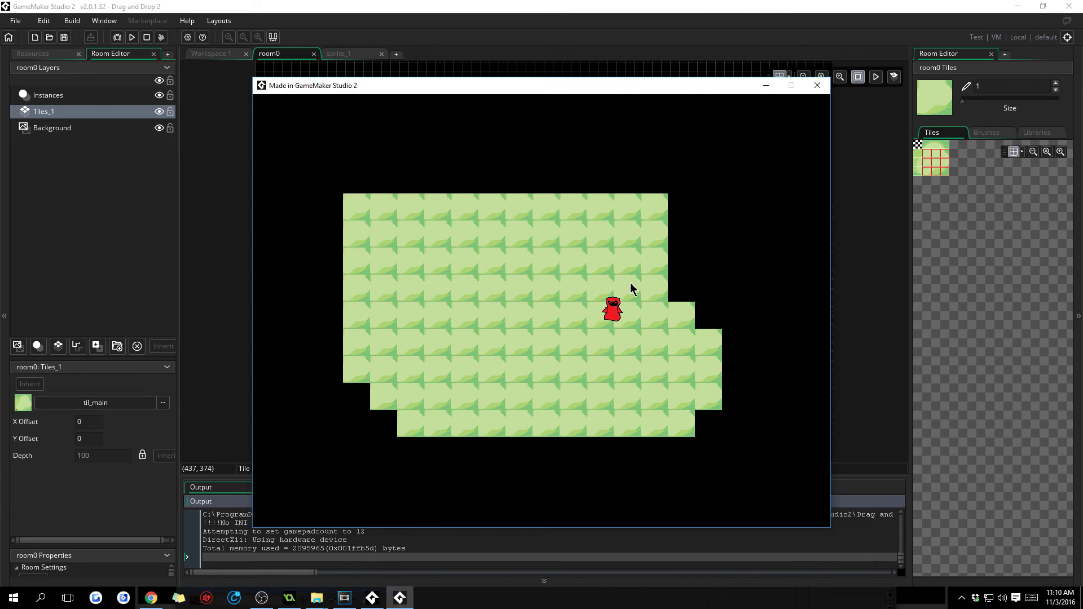
key(Left)
key(Left)
key(Down)
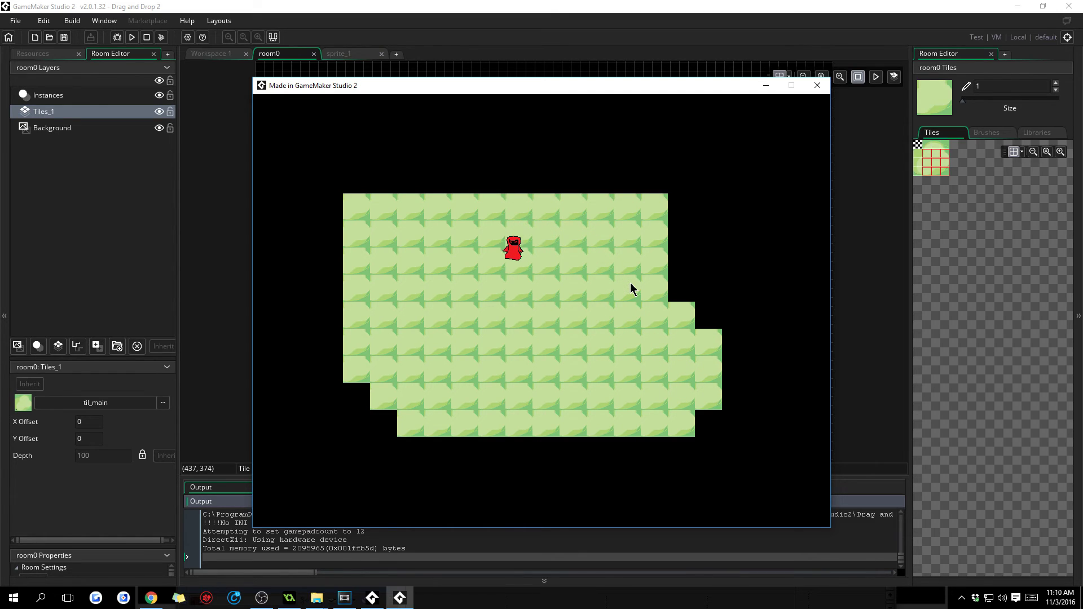
key(Right)
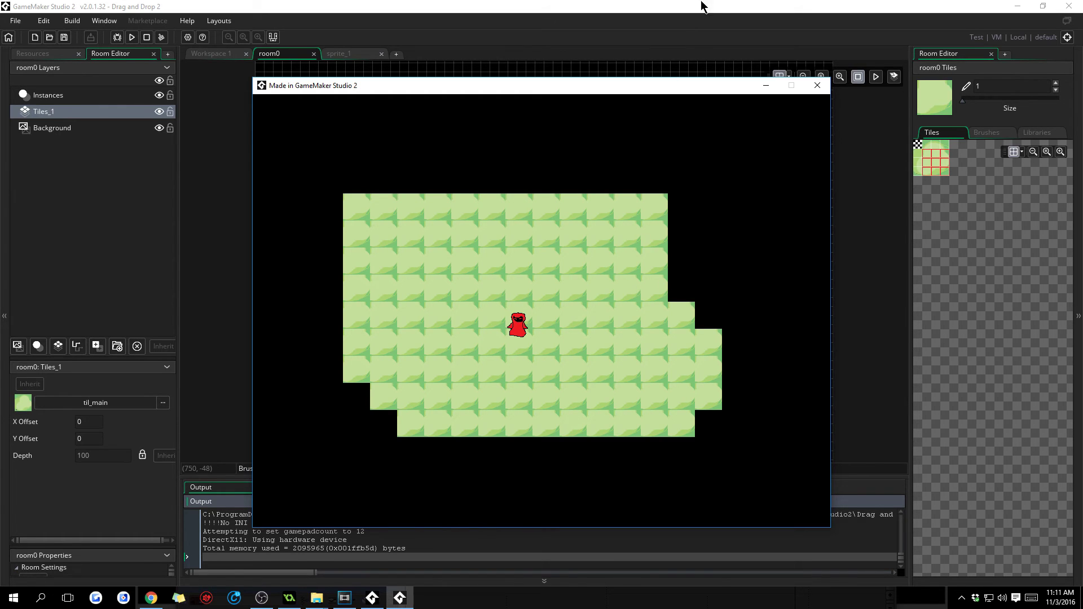
Close the game, Room Editor, room0 and Workspace 1 tabs, then restore and re-maximize the window
click(817, 85)
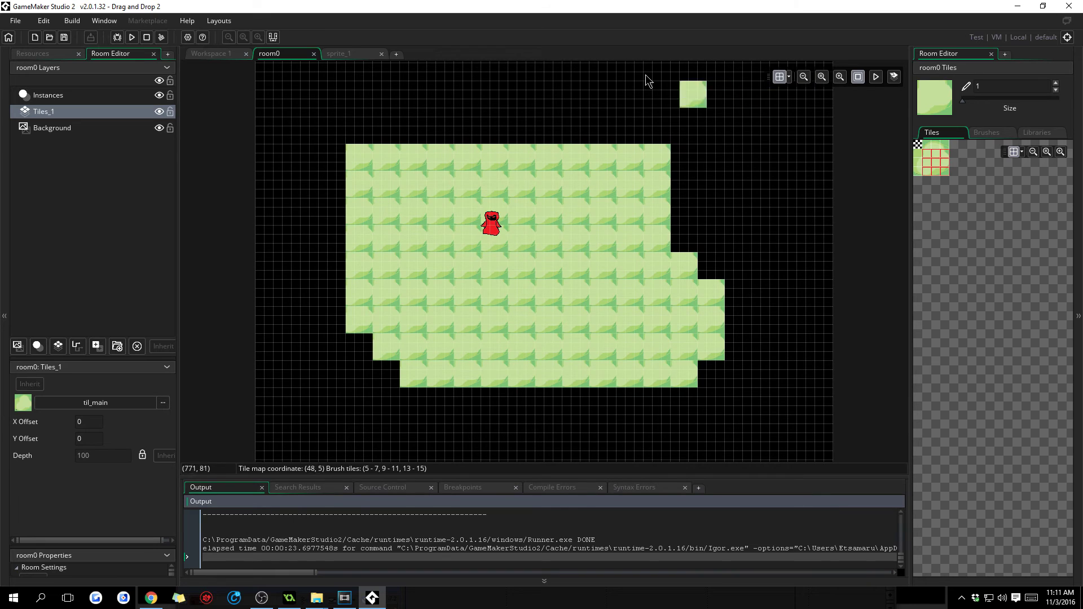
click(152, 53)
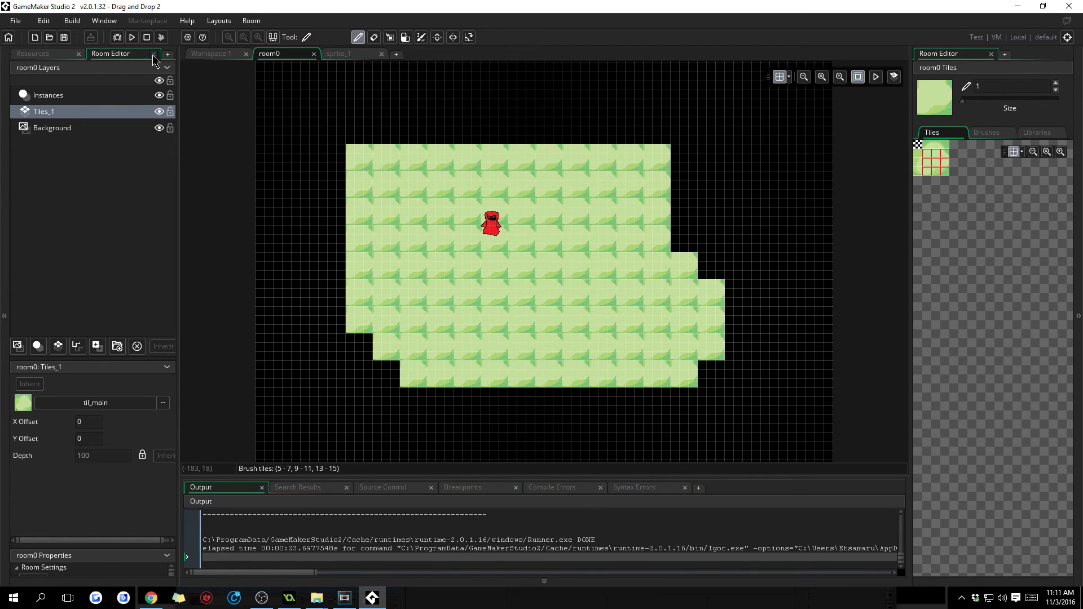
click(313, 53)
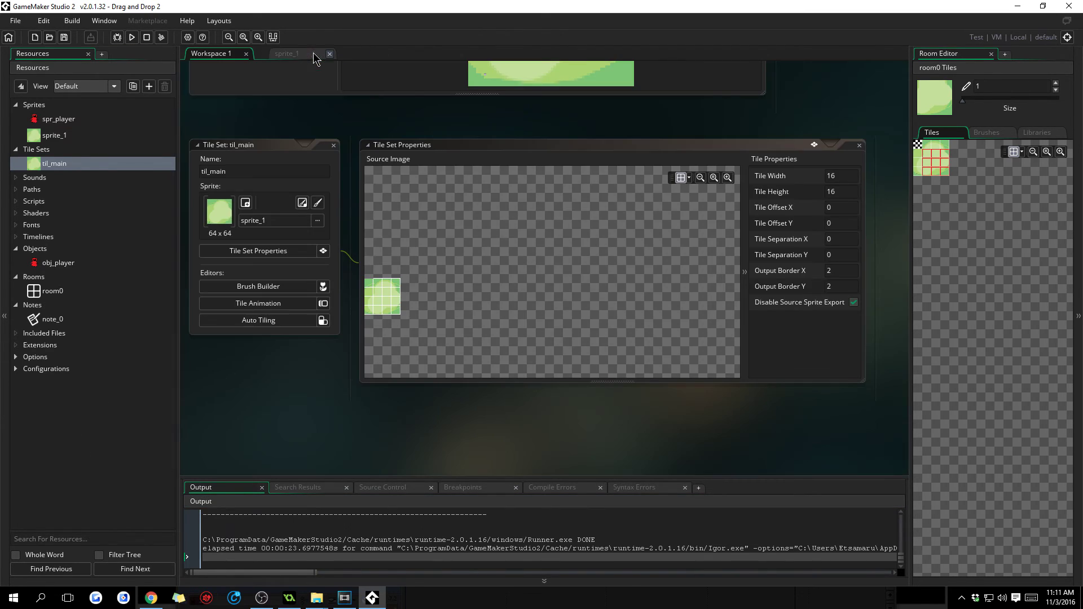
click(247, 54)
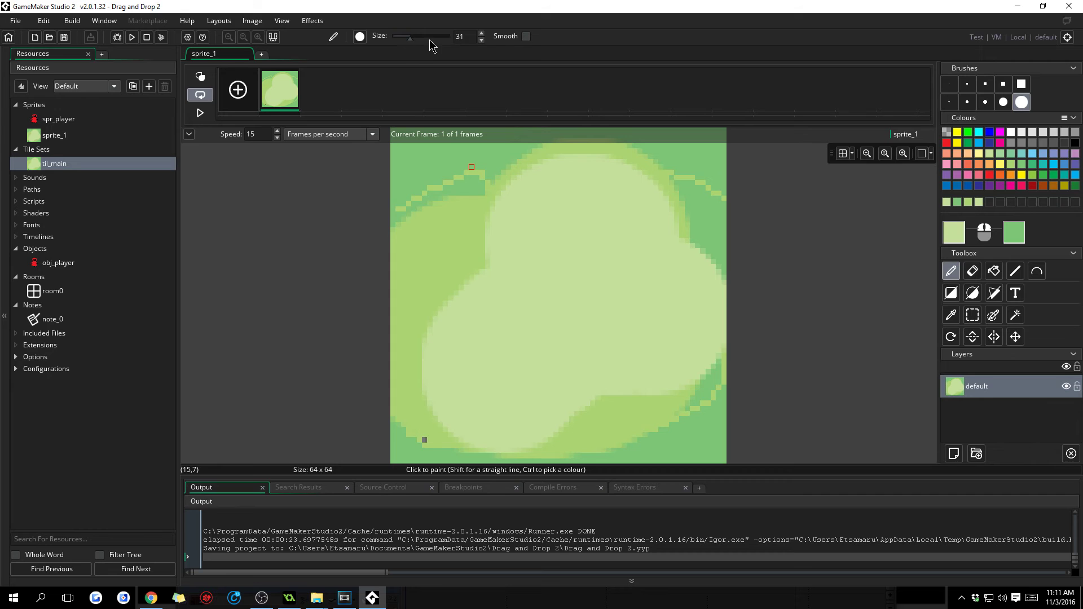
drag(235, 62, 254, 5)
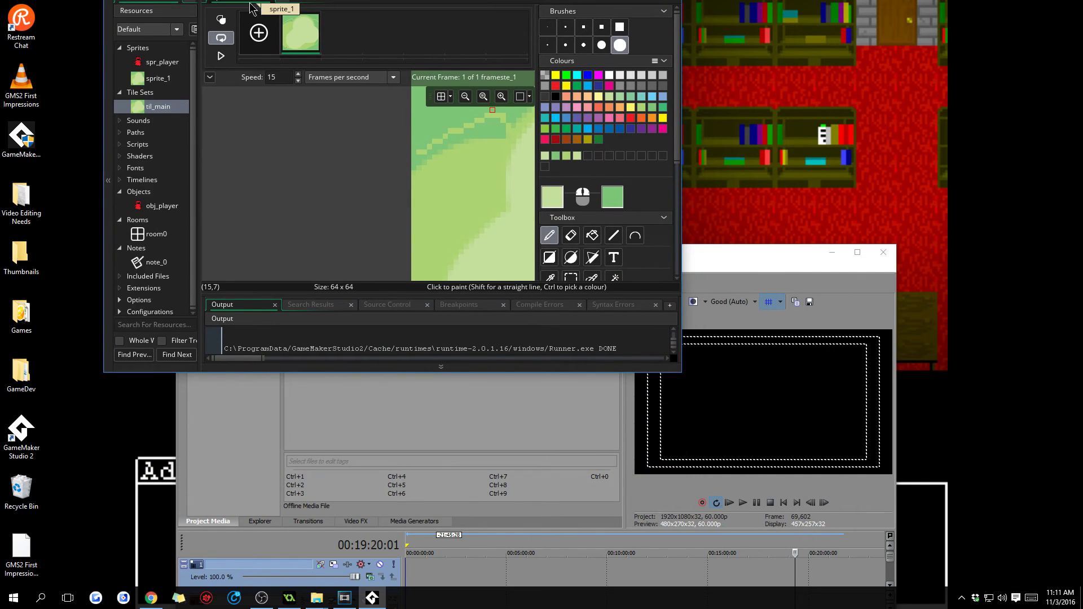
double_click(267, 10)
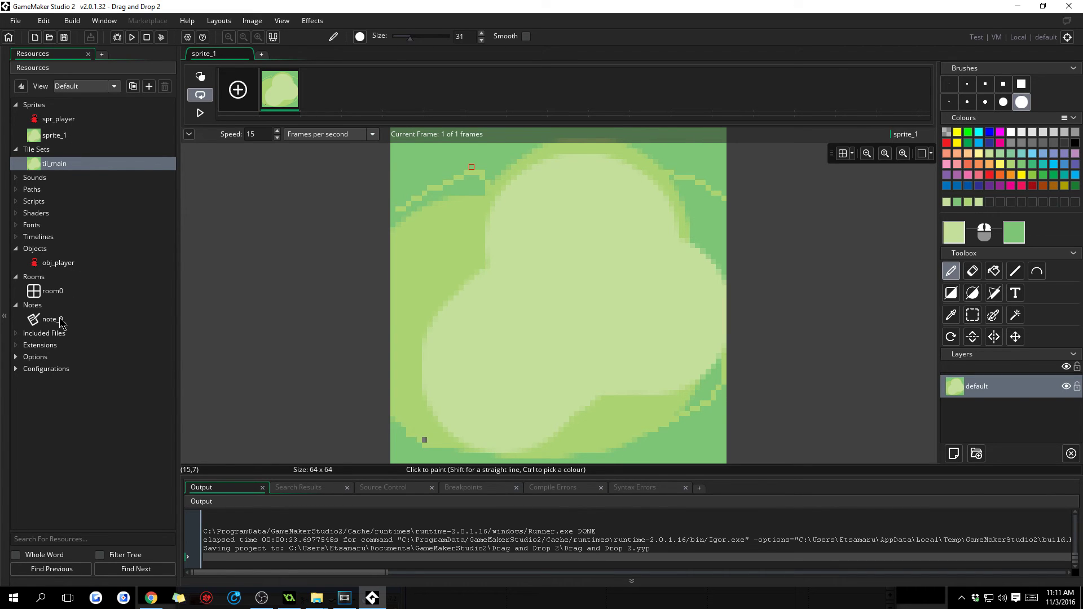
Open obj_player's Step event and move its Execute Code block of movement checks
double_click(58, 263)
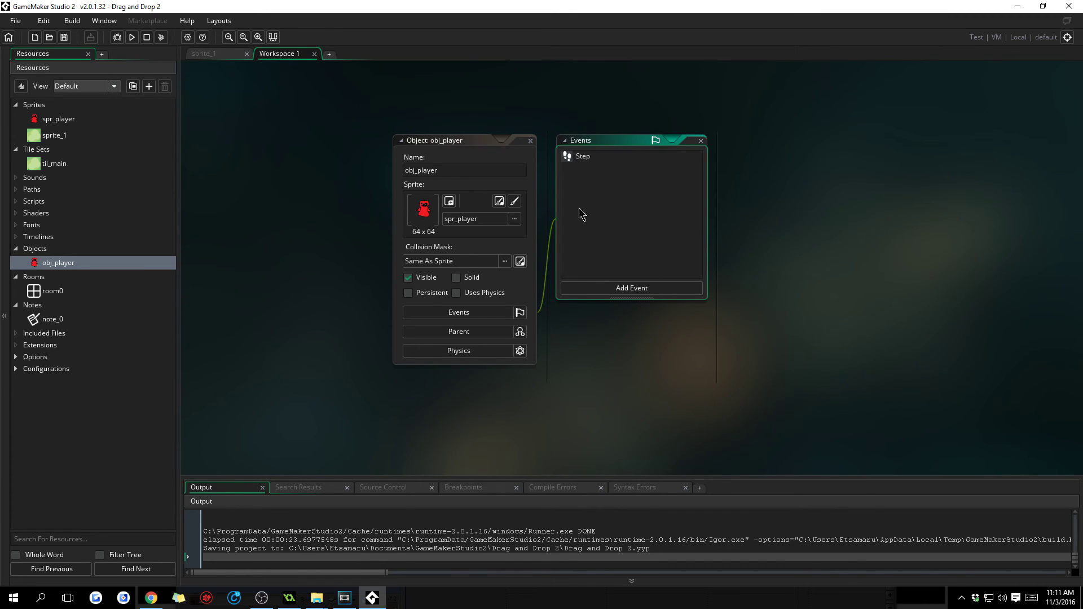
click(584, 159)
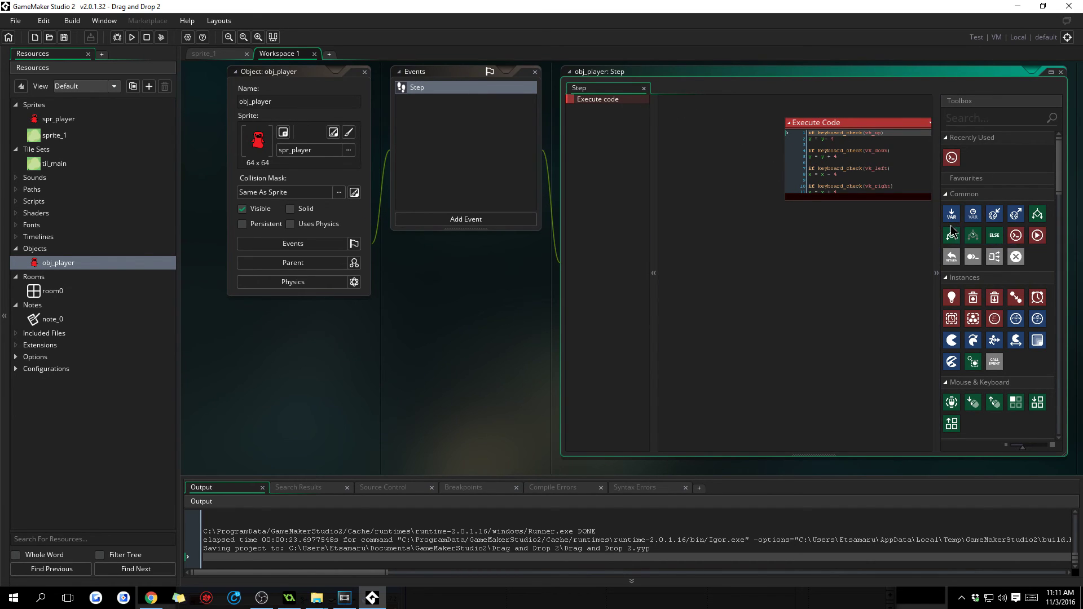
drag(806, 122, 698, 105)
Browse the Build, File, Layouts and Edit menus
click(78, 23)
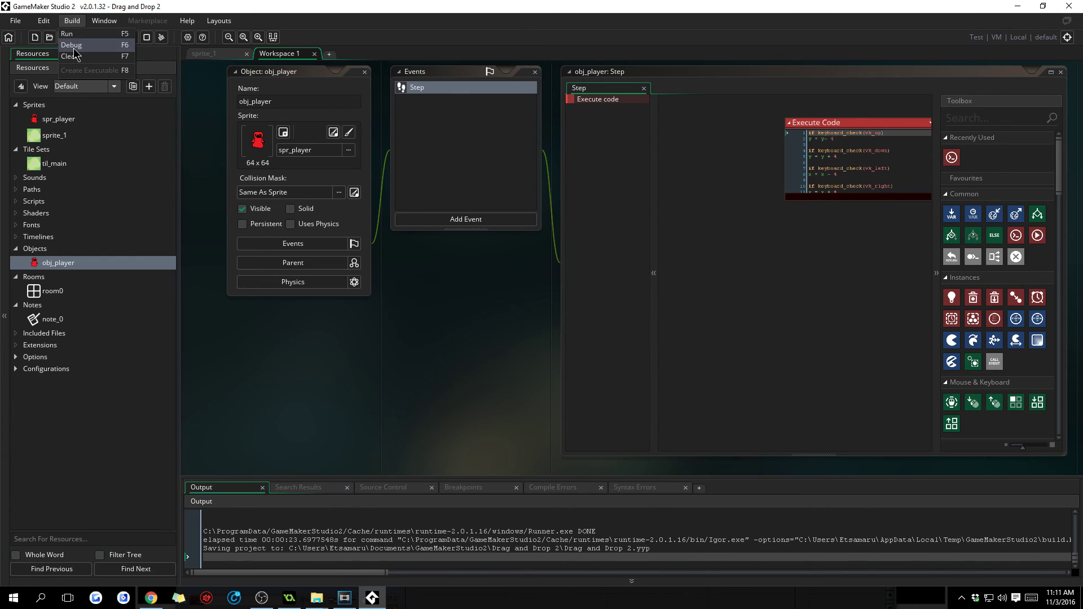
click(43, 20)
click(20, 23)
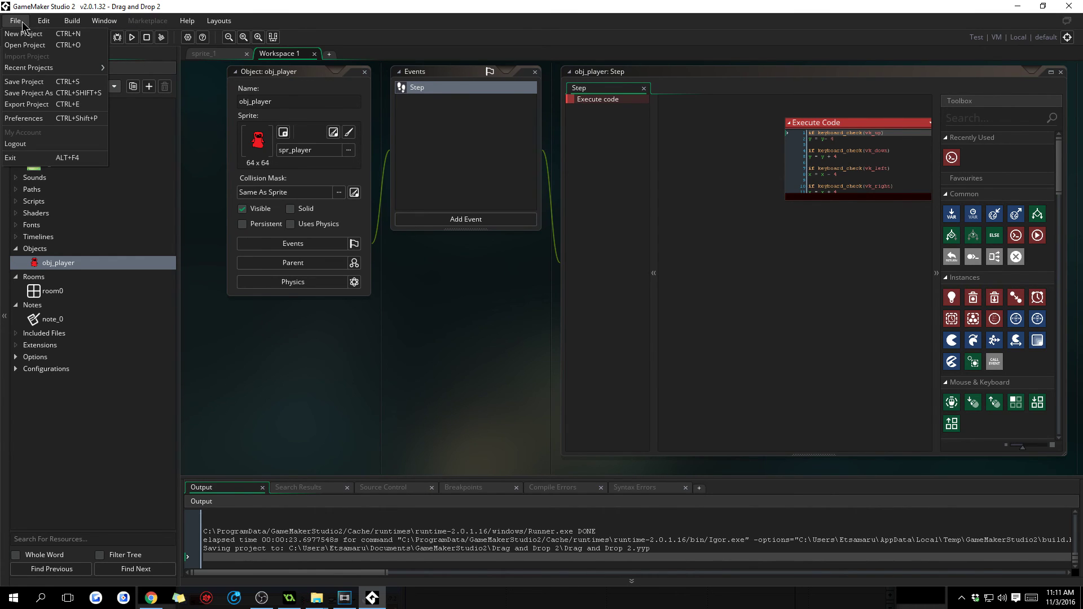
mouse_move(200, 15)
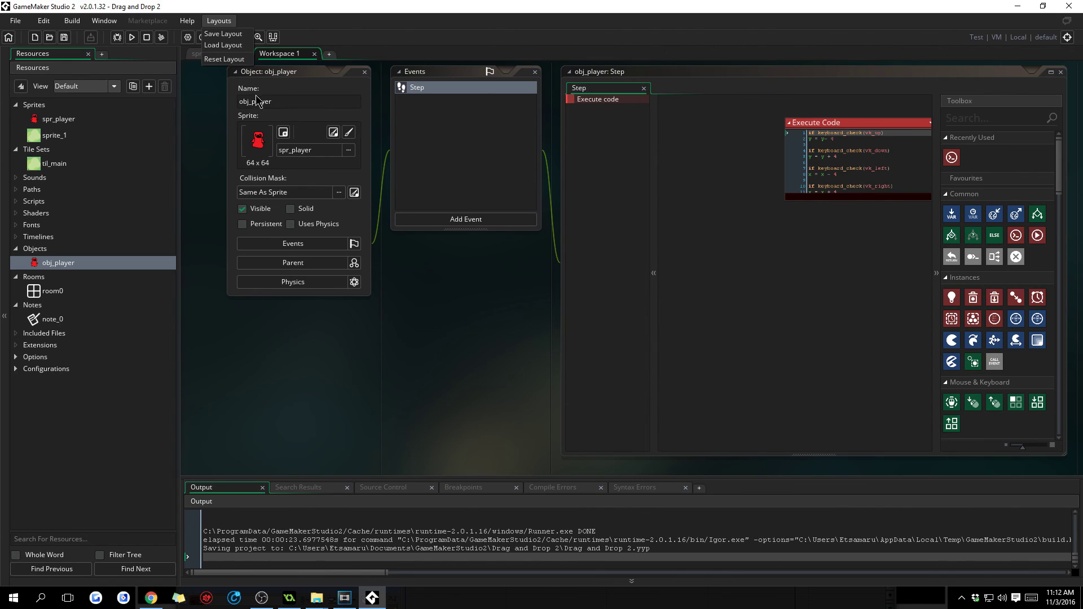
mouse_move(43, 20)
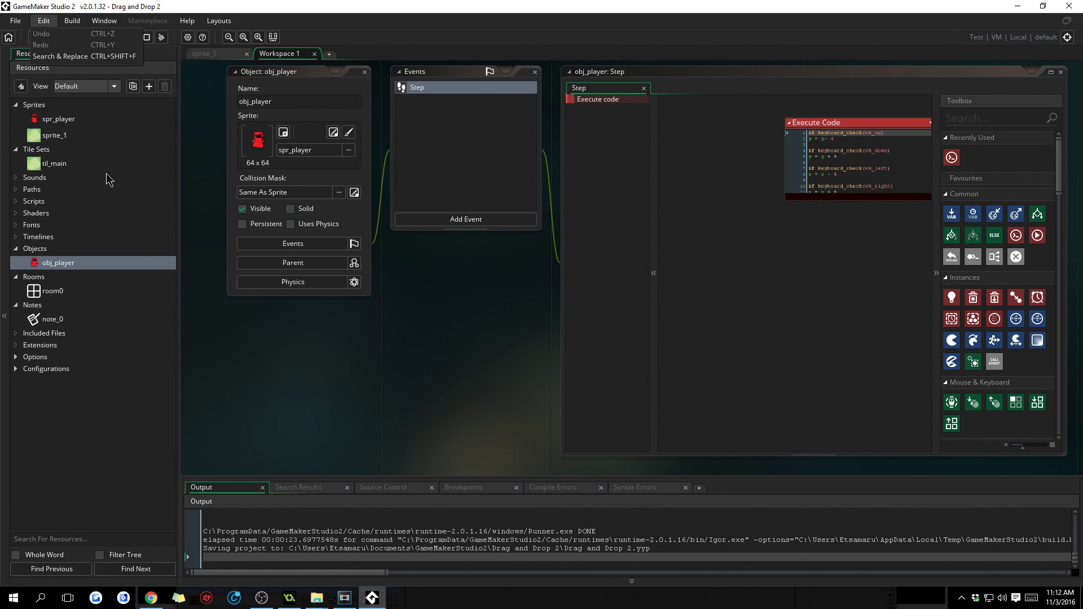
Change Game Frames Per Second in the Main game options from 30 to 60, then close the options
double_click(35, 356)
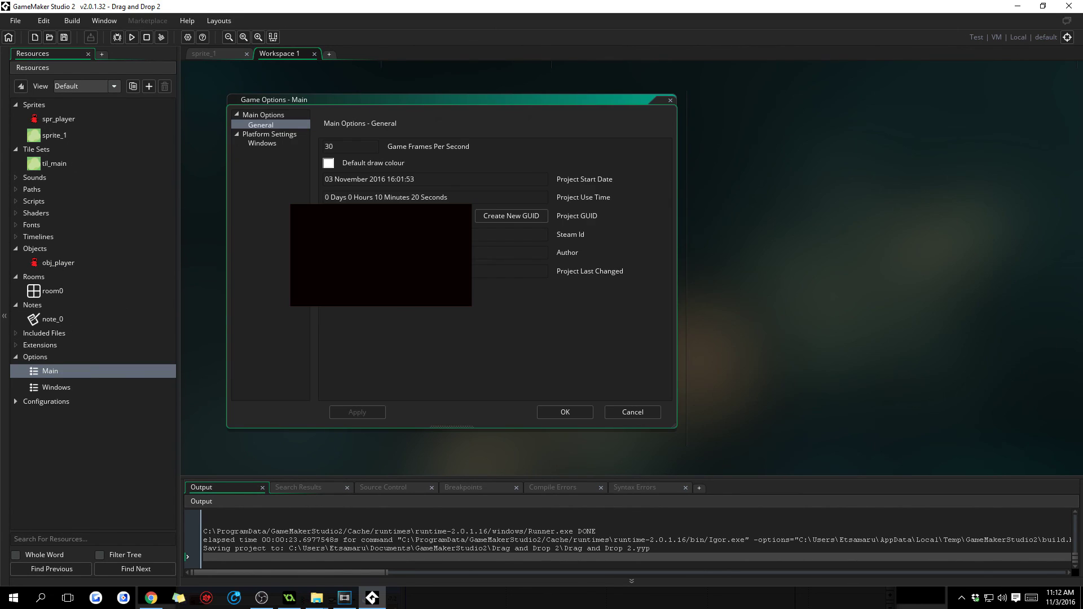
double_click(355, 149)
text(50)
text(0)
click(670, 99)
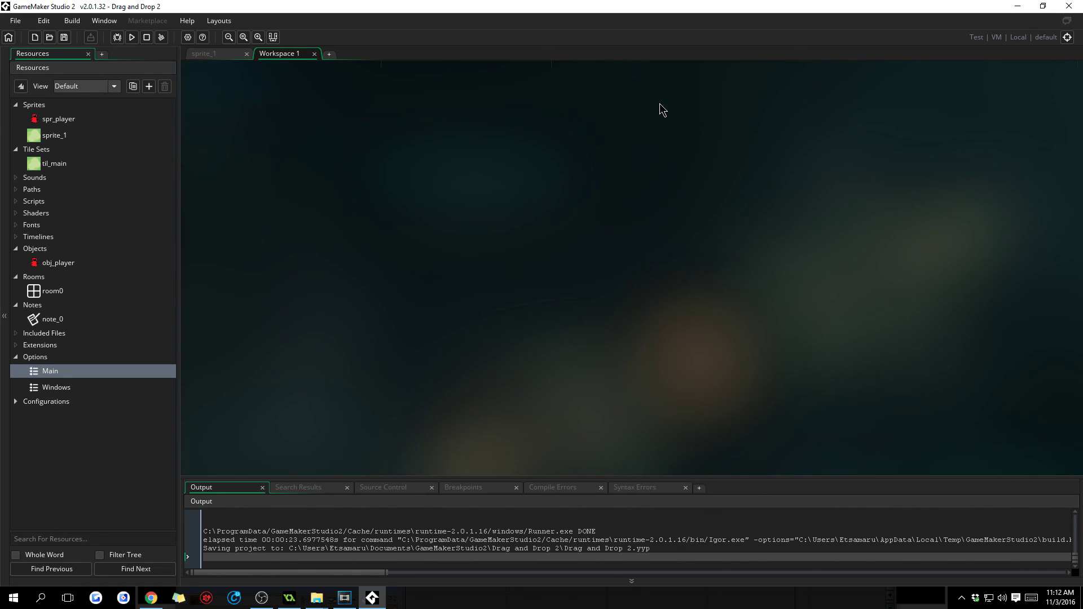